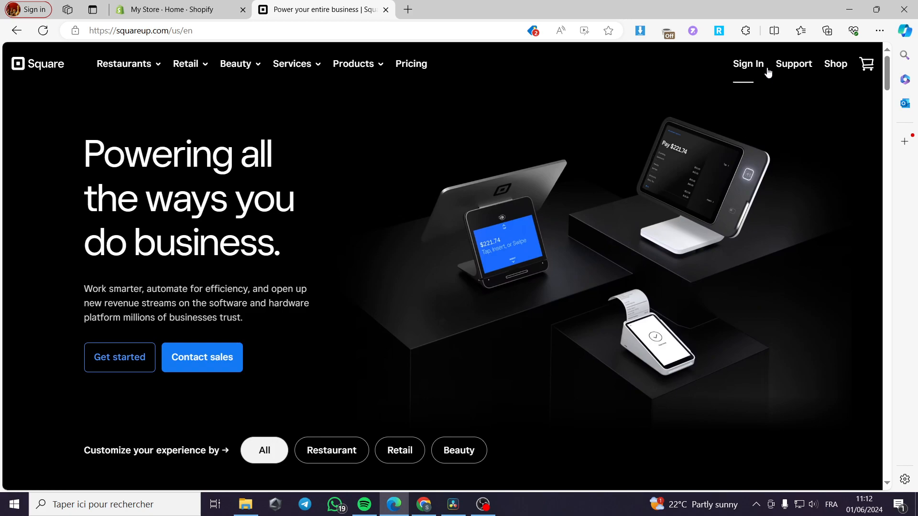
Step: Sign in with the account e-mail and password, declining two-step phone verification
{"action": "left_click", "coordinate": [748, 67]}
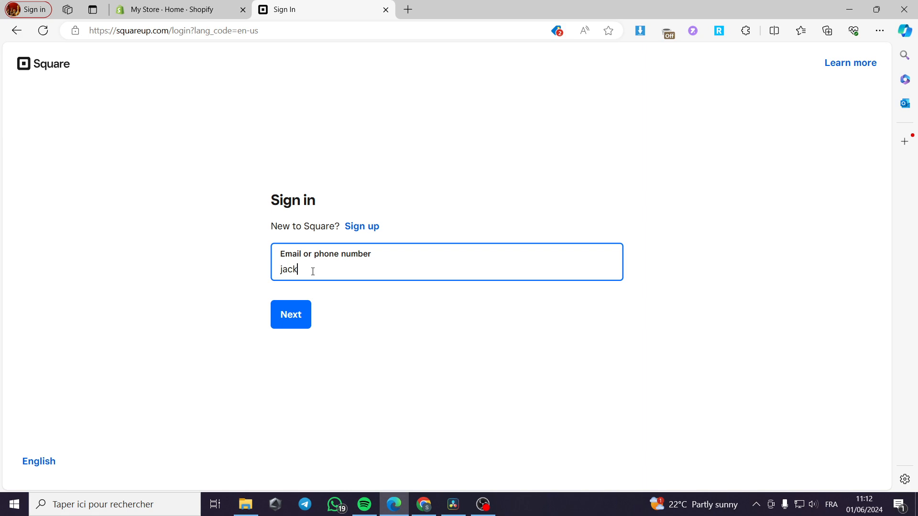
{"action": "key", "text": "Return"}
{"action": "type", "text": "••"}
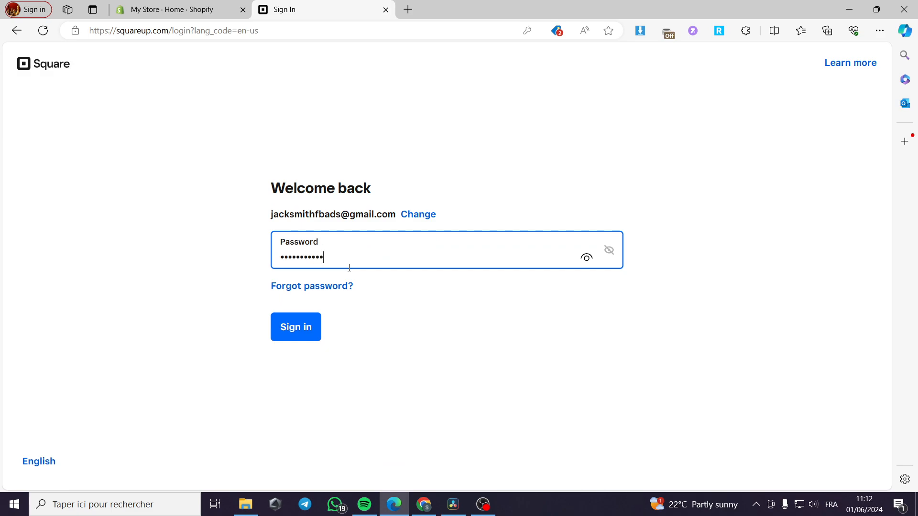
{"action": "left_click", "coordinate": [307, 336]}
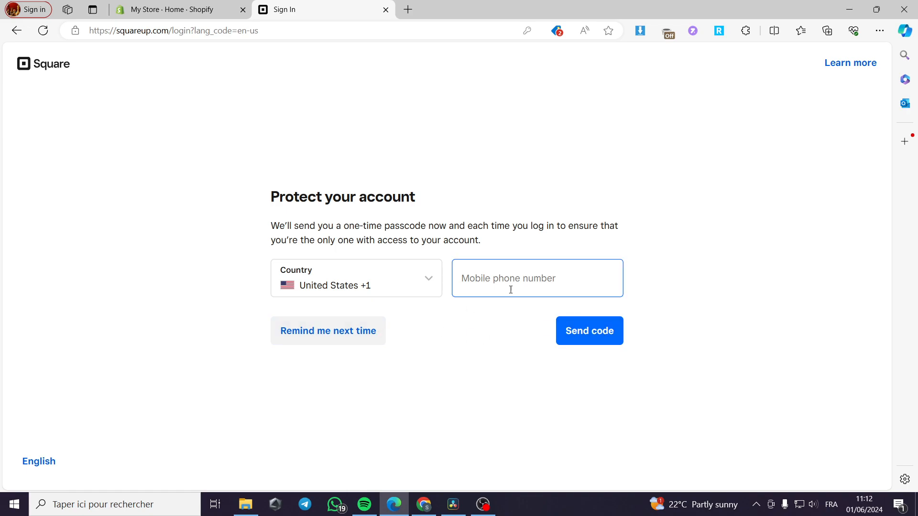
{"action": "left_click", "coordinate": [338, 339]}
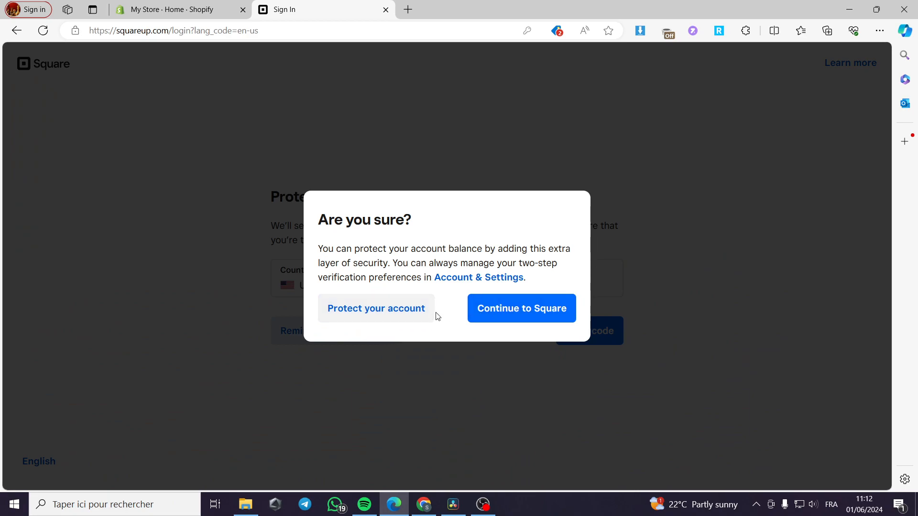
Step: Confirm skipping protection, look over the 13%-set-up home dashboard, and bring up the Payments products
{"action": "left_click", "coordinate": [528, 310]}
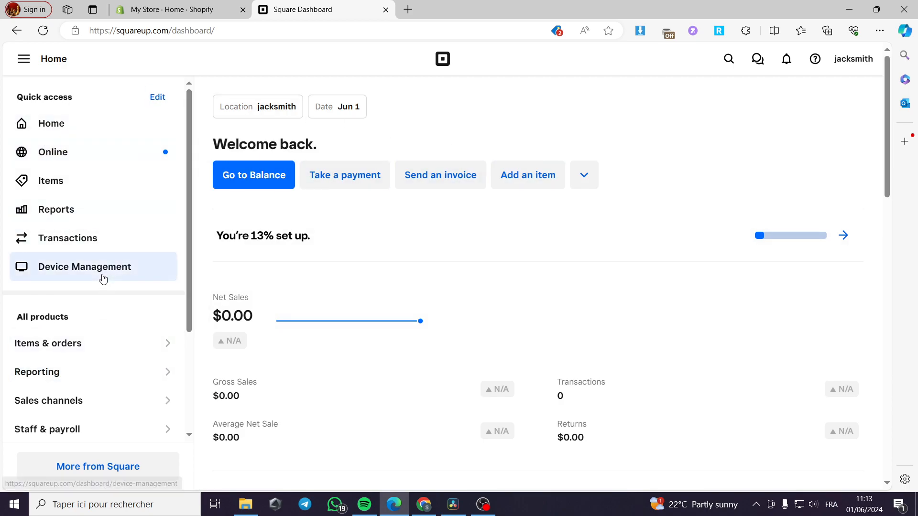
{"action": "scroll", "coordinate": [578, 267], "scroll_direction": "down", "scroll_amount": 10}
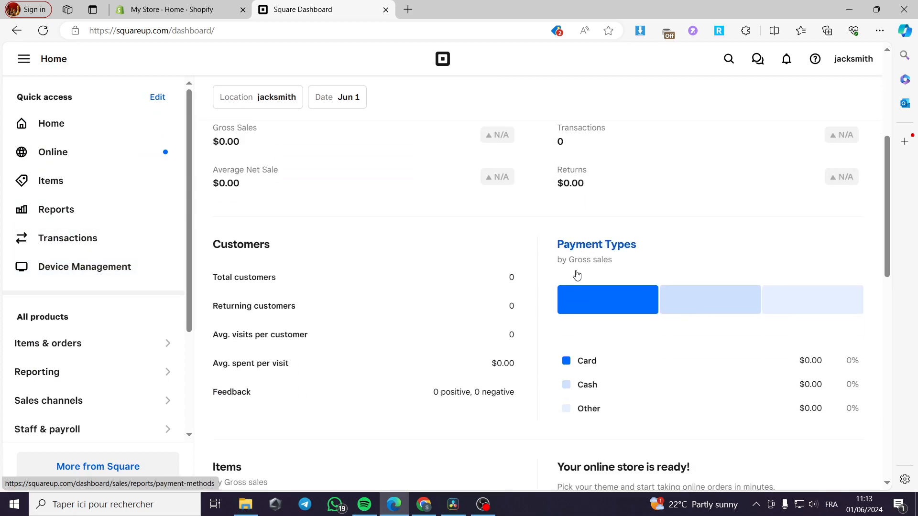
{"action": "scroll", "coordinate": [550, 311], "scroll_direction": "down", "scroll_amount": 7}
{"action": "scroll", "coordinate": [538, 325], "scroll_direction": "up", "scroll_amount": 16}
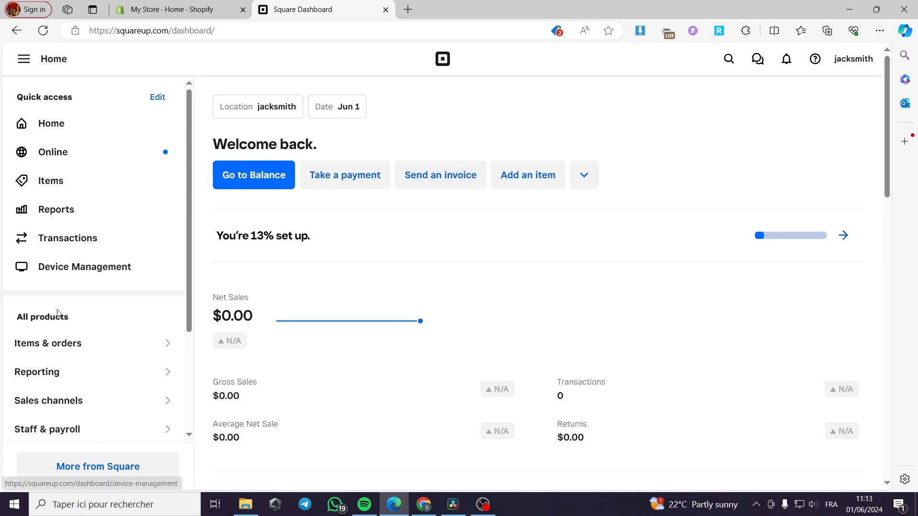
{"action": "scroll", "coordinate": [86, 311], "scroll_direction": "down", "scroll_amount": 5}
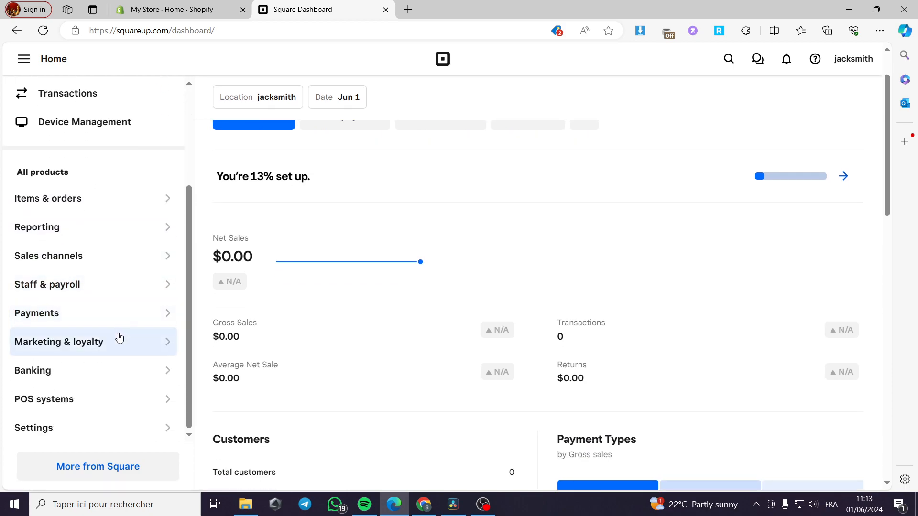
{"action": "left_click", "coordinate": [168, 315]}
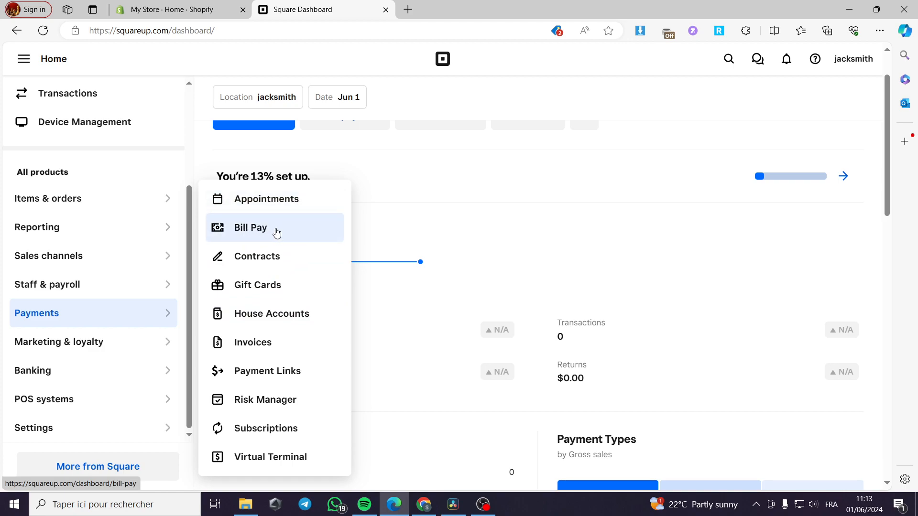
Step: Enter Invoices and look through Projects and Recurring series before returning to the empty invoice list
{"action": "left_click", "coordinate": [265, 350]}
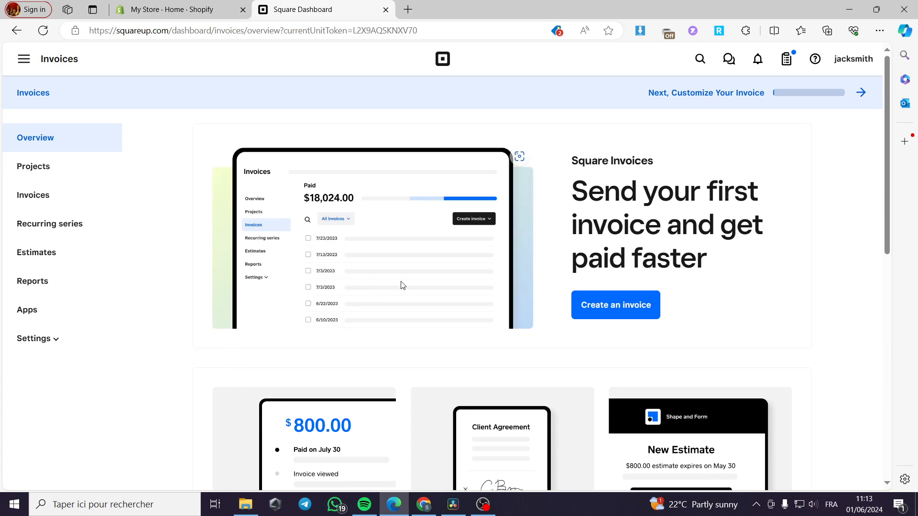
{"action": "scroll", "coordinate": [399, 286], "scroll_direction": "down", "scroll_amount": 10}
{"action": "scroll", "coordinate": [380, 287], "scroll_direction": "up", "scroll_amount": 10}
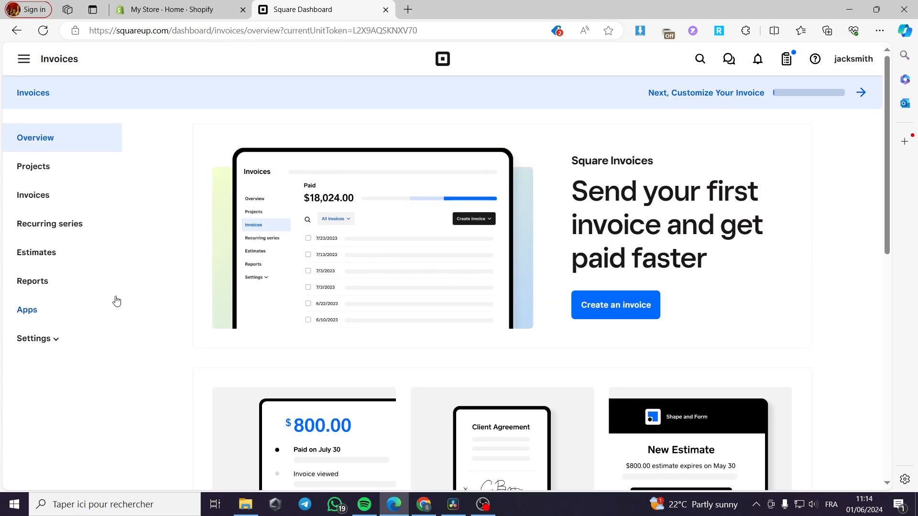
{"action": "left_click", "coordinate": [39, 167]}
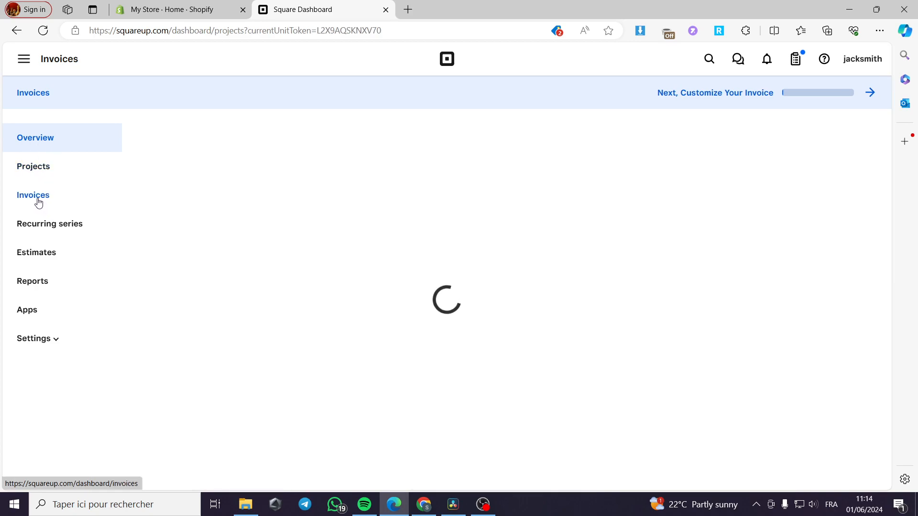
{"action": "left_click", "coordinate": [38, 203]}
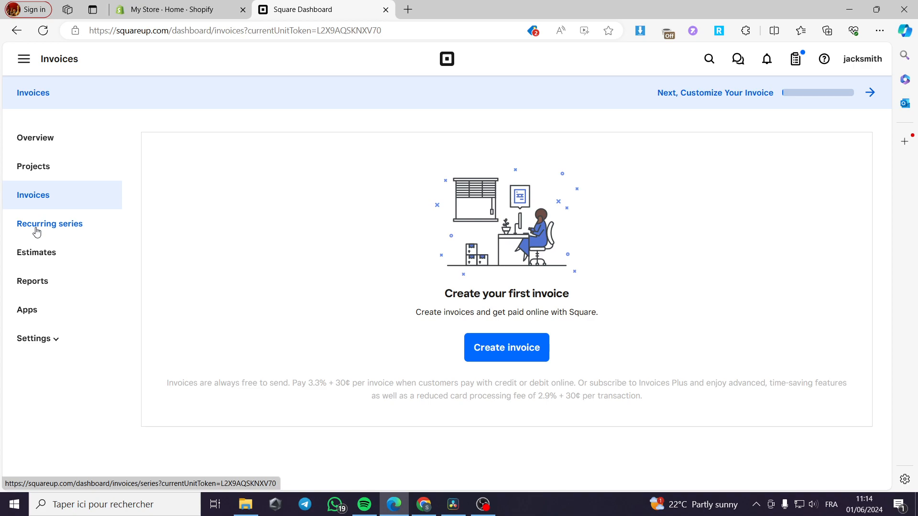
{"action": "left_click", "coordinate": [37, 232]}
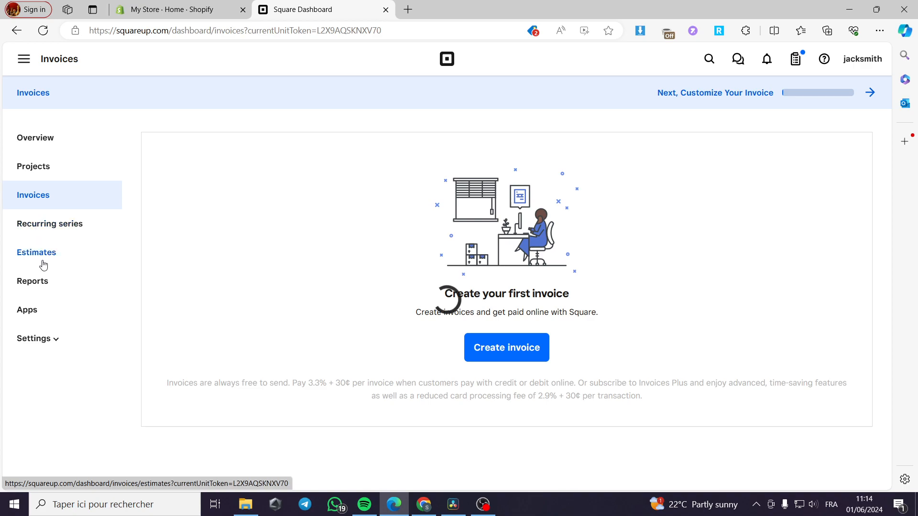
{"action": "left_click", "coordinate": [41, 198]}
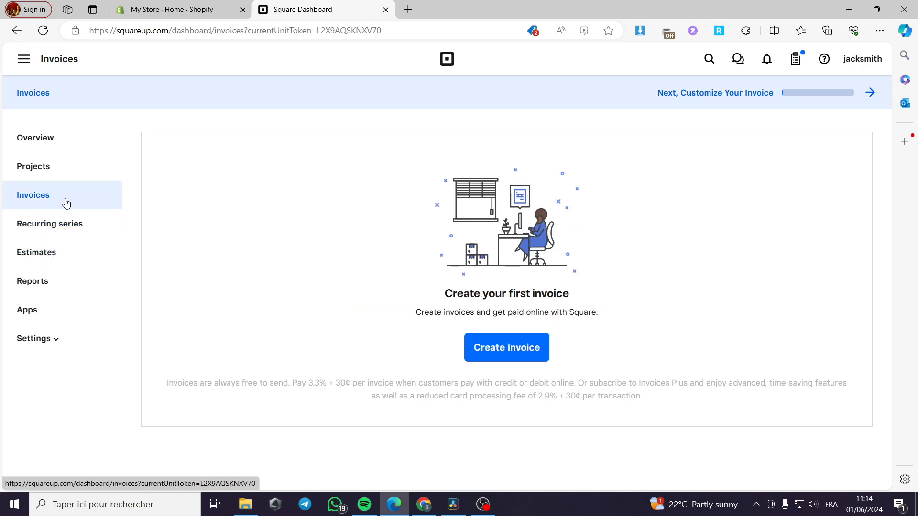
Step: Start invoice 000001, skip the tutorial, and bring up the customer search
{"action": "left_click", "coordinate": [499, 352]}
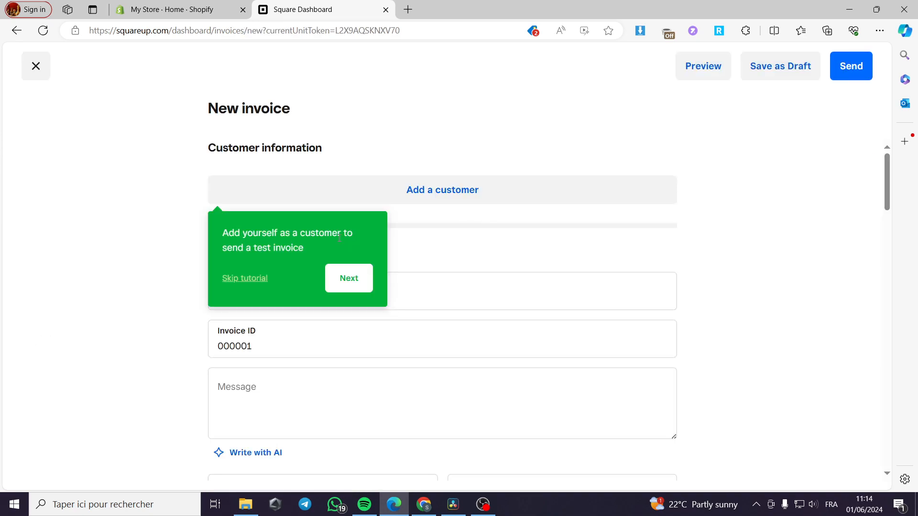
{"action": "left_click", "coordinate": [262, 280]}
{"action": "scroll", "coordinate": [606, 363], "scroll_direction": "down", "scroll_amount": 2}
{"action": "scroll", "coordinate": [604, 363], "scroll_direction": "up", "scroll_amount": 2}
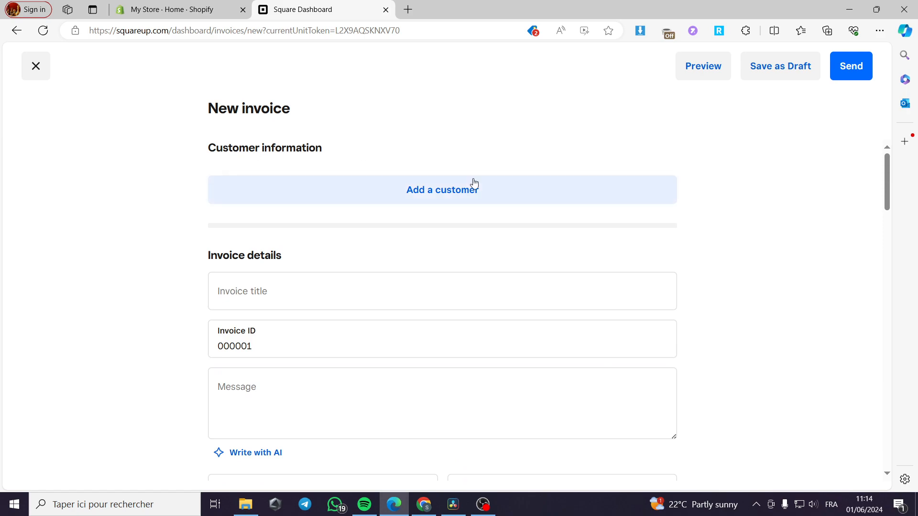
{"action": "left_click", "coordinate": [438, 194]}
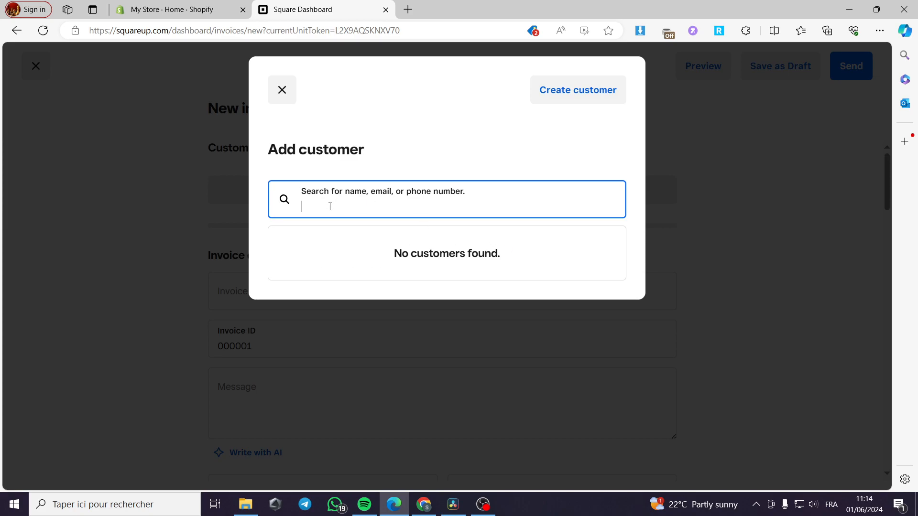
Step: Create a new customer and enter their first name, last name and e-mail address
{"action": "left_click", "coordinate": [571, 95]}
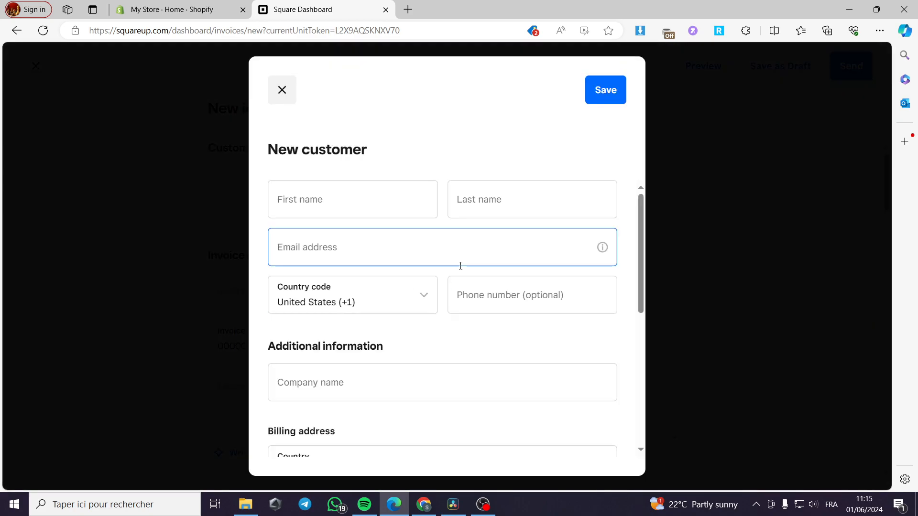
{"action": "left_click", "coordinate": [372, 201]}
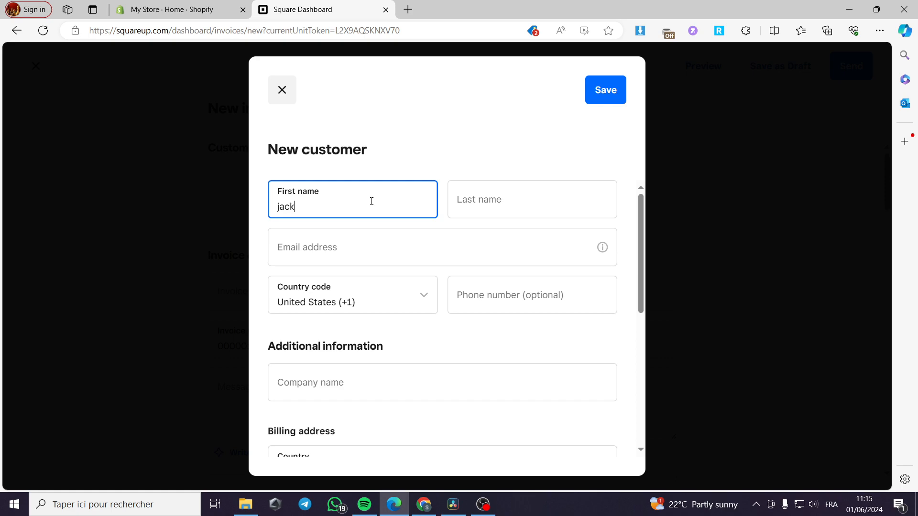
{"action": "key", "text": "Tab"}
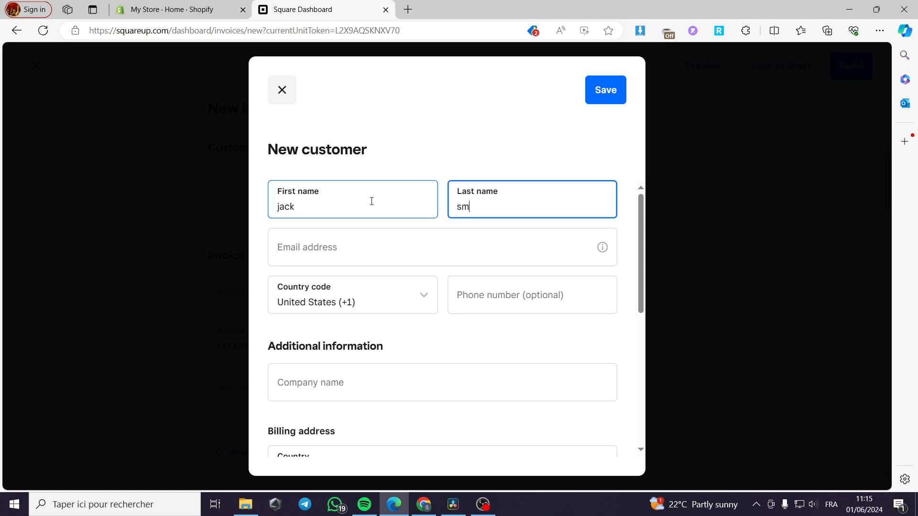
{"action": "left_click", "coordinate": [353, 253]}
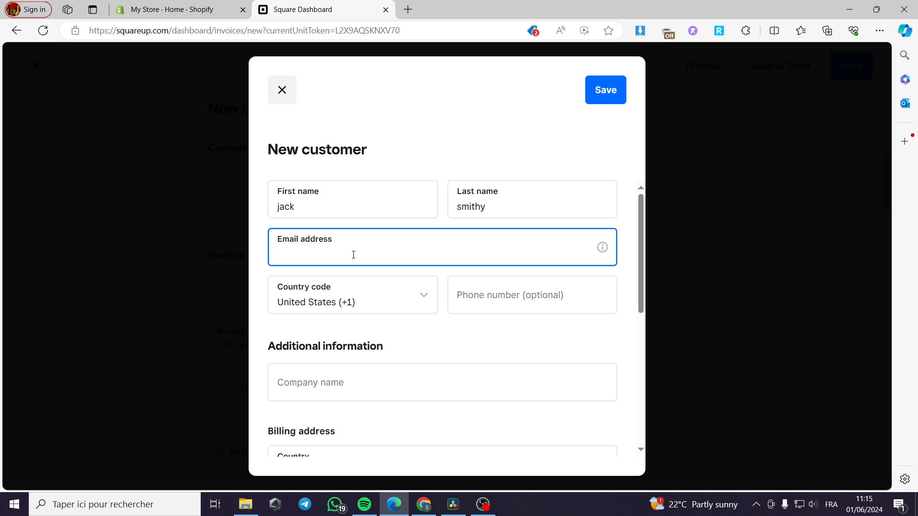
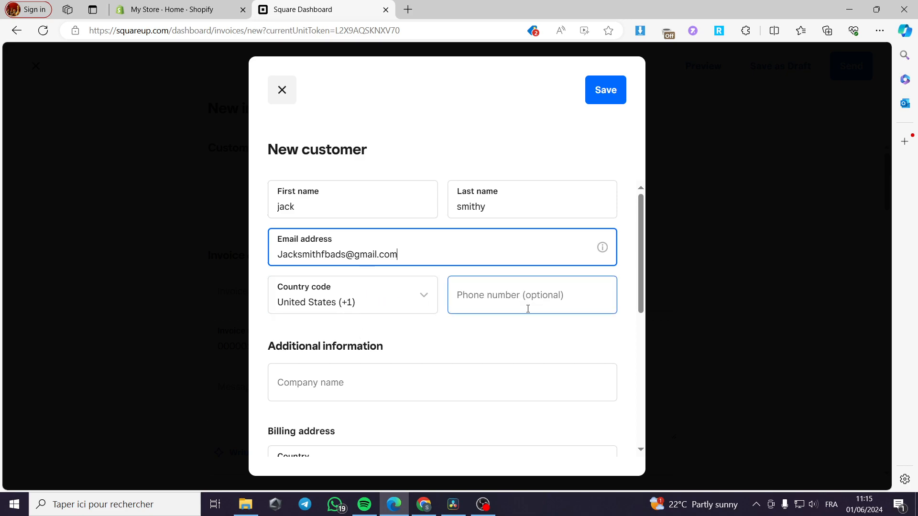
Step: Add the customer's phone number and the company name smithclothing
{"action": "left_click", "coordinate": [506, 306]}
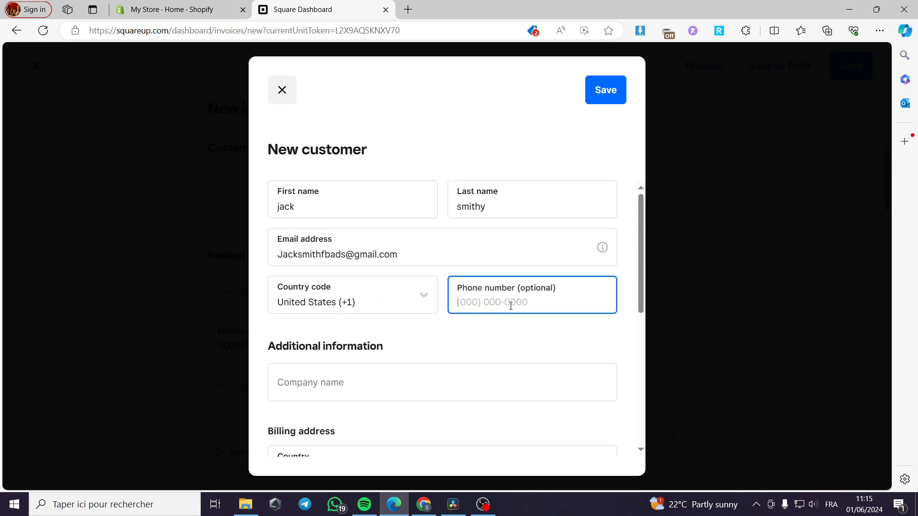
{"action": "type", "text": "555) 555-5555"}
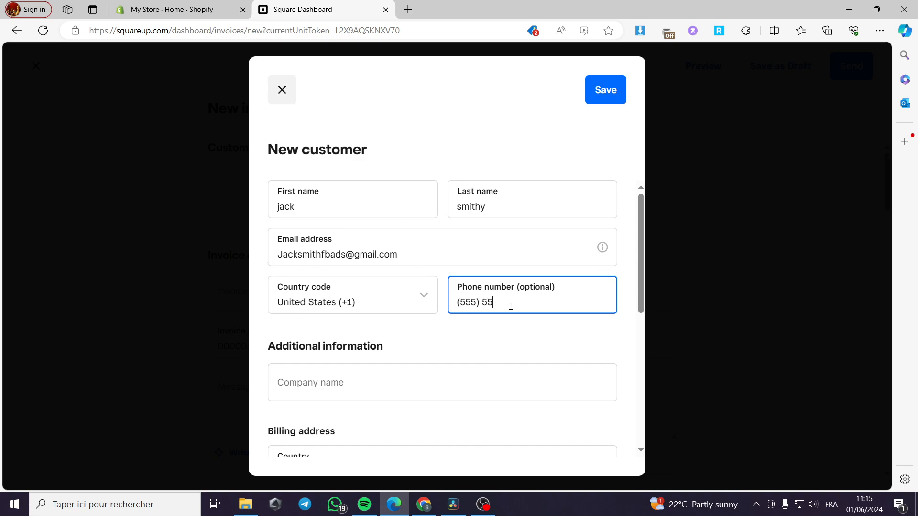
{"action": "key", "text": "BackSpace"}
{"action": "key", "text": "BackSpace"}
{"action": "key", "text": "BackSpace"}
{"action": "key", "text": "BackSpace"}
{"action": "key", "text": "BackSpace"}
{"action": "key", "text": "BackSpace"}
{"action": "key", "text": "BackSpace"}
{"action": "key", "text": "BackSpace"}
{"action": "key", "text": "BackSpace"}
{"action": "key", "text": "BackSpace"}
{"action": "type", "text": "5555555555"}
{"action": "left_click", "coordinate": [375, 381]}
{"action": "scroll", "coordinate": [371, 381], "scroll_direction": "down", "scroll_amount": 3}
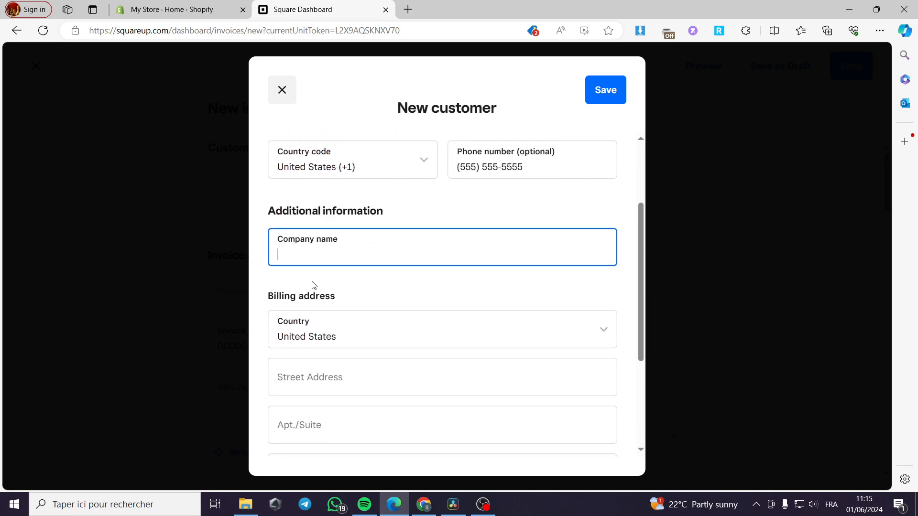
{"action": "type", "text": "smith clothing"}
{"action": "key", "text": "BackSpace"}
{"action": "scroll", "coordinate": [303, 314], "scroll_direction": "down", "scroll_amount": 1}
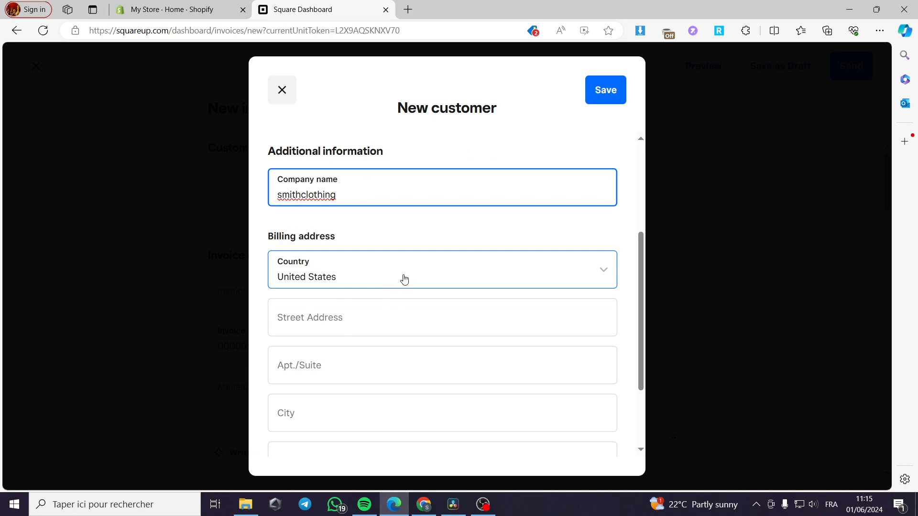
Step: Enter the customer's billing street address and city
{"action": "left_click", "coordinate": [380, 321]}
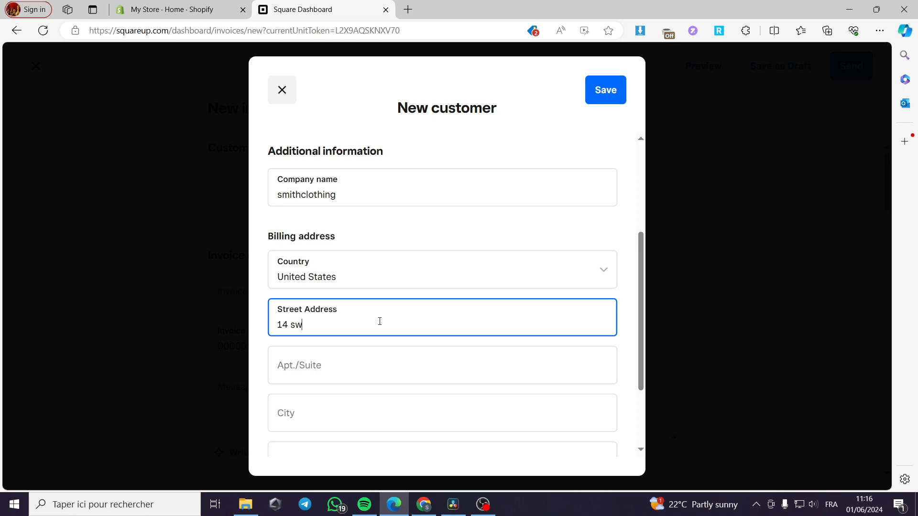
{"action": "scroll", "coordinate": [380, 321], "scroll_direction": "down", "scroll_amount": 2}
{"action": "left_click", "coordinate": [322, 305]}
{"action": "type", "text": "ne"}
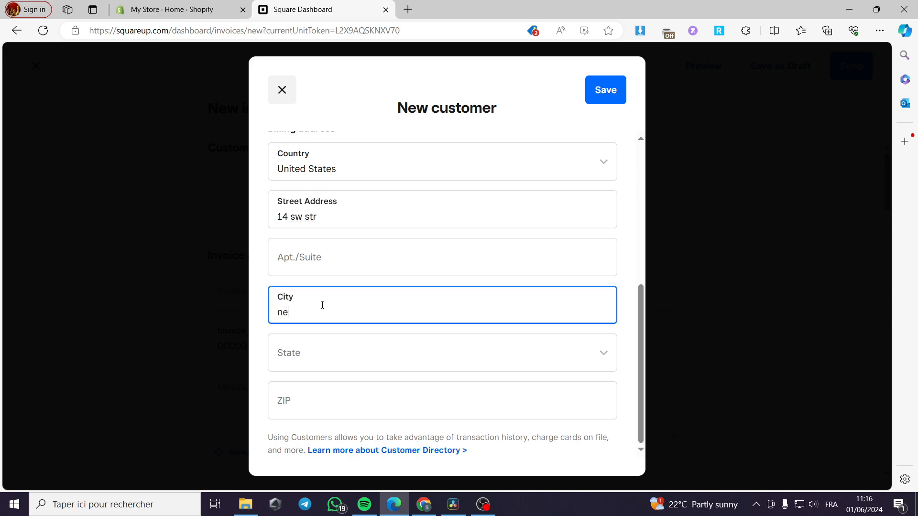
{"action": "type", "text": "w yourk"}
Step: Set the billing state to New York and fill in the ZIP code
{"action": "left_click", "coordinate": [325, 353]}
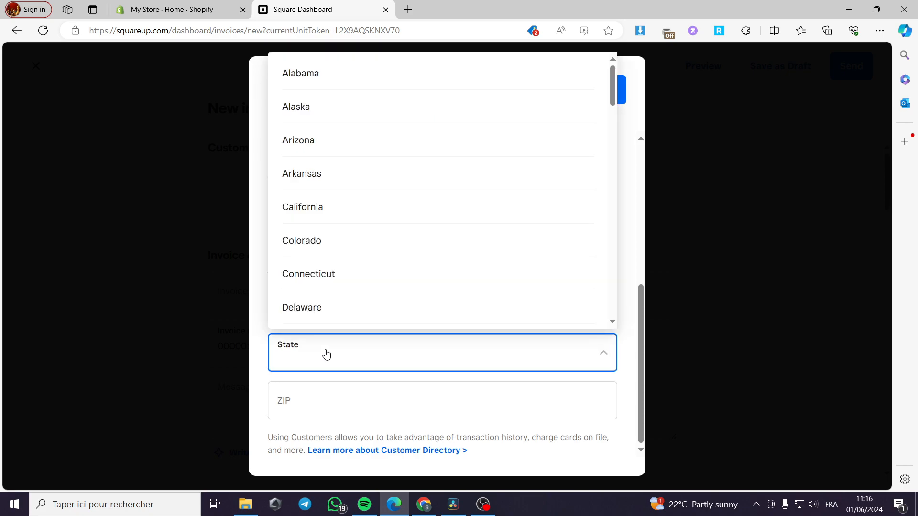
{"action": "key", "text": "n"}
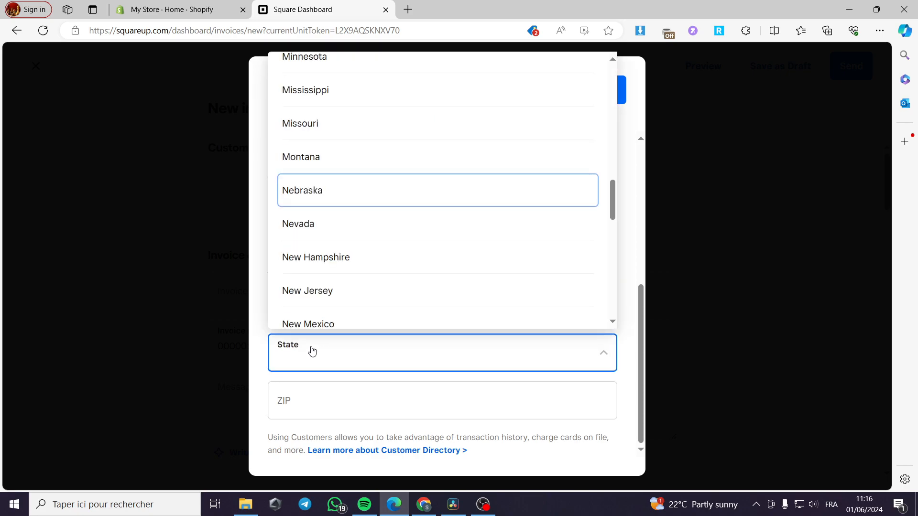
{"action": "scroll", "coordinate": [428, 236], "scroll_direction": "down", "scroll_amount": 7}
{"action": "scroll", "coordinate": [414, 254], "scroll_direction": "down", "scroll_amount": 5}
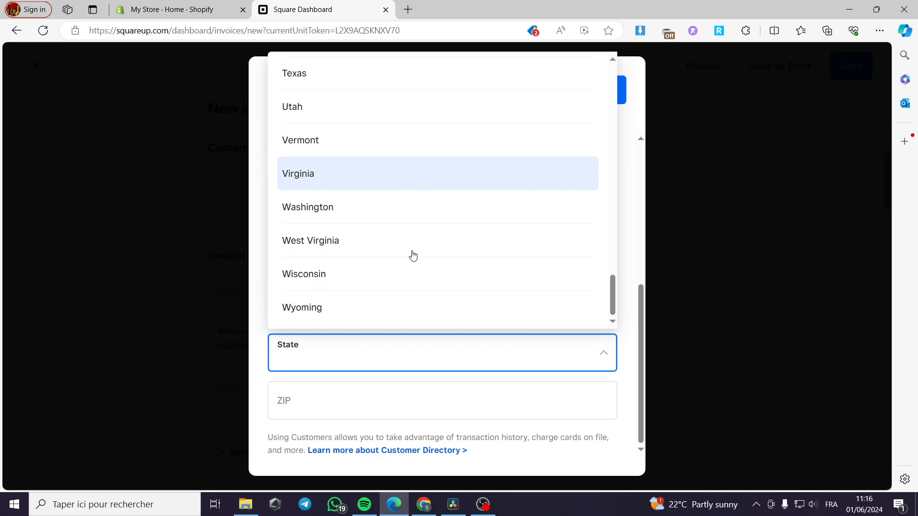
{"action": "scroll", "coordinate": [413, 254], "scroll_direction": "up", "scroll_amount": 6}
{"action": "scroll", "coordinate": [412, 255], "scroll_direction": "up", "scroll_amount": 4}
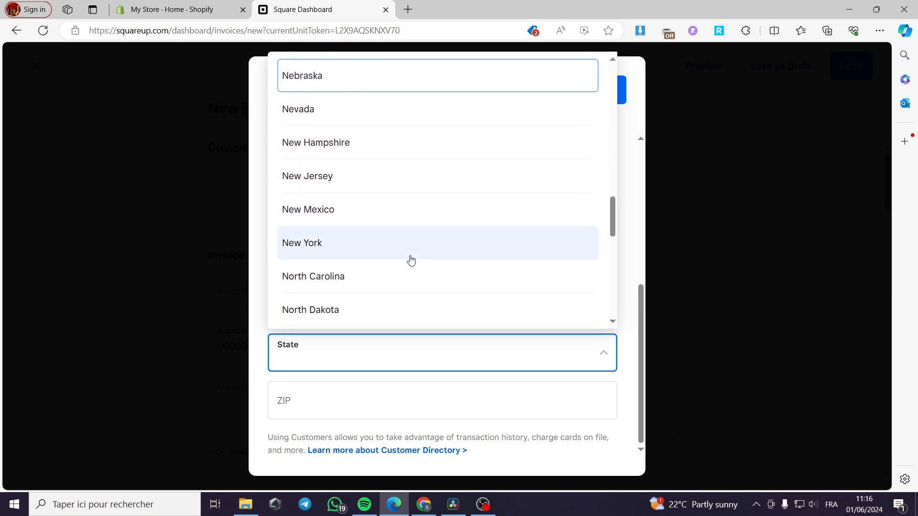
{"action": "left_click", "coordinate": [410, 258]}
{"action": "left_click", "coordinate": [311, 418]}
{"action": "type", "text": "100"}
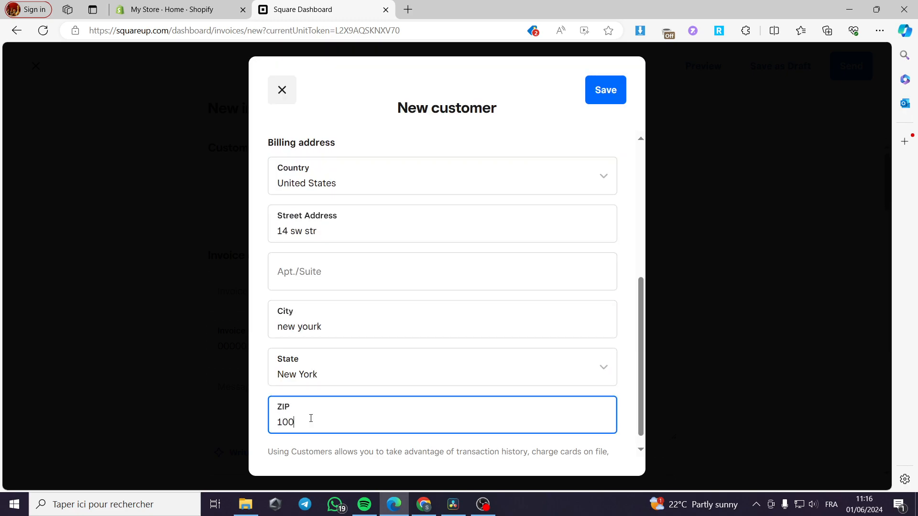
{"action": "key", "text": "BackSpace"}
{"action": "key", "text": "BackSpace"}
{"action": "type", "text": "100"}
Step: Save the customer profile and clear the invalid phone number
{"action": "left_click", "coordinate": [605, 92]}
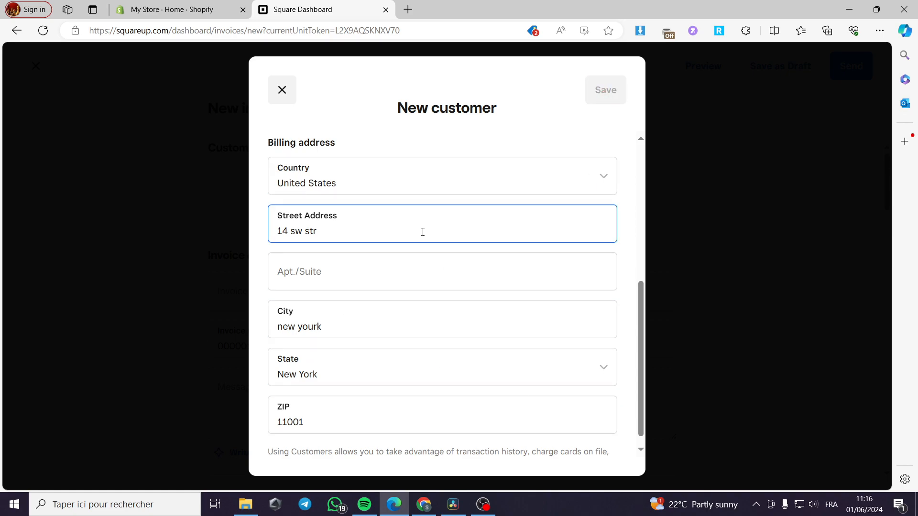
{"action": "scroll", "coordinate": [433, 249], "scroll_direction": "down", "scroll_amount": 1}
{"action": "scroll", "coordinate": [444, 263], "scroll_direction": "up", "scroll_amount": 6}
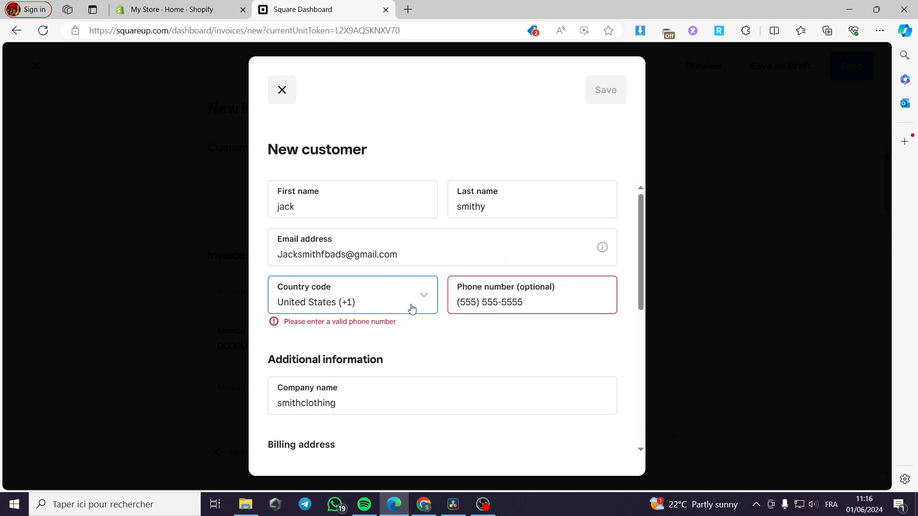
{"action": "left_click", "coordinate": [473, 303]}
{"action": "left_click_drag", "start_coordinate": [524, 303], "coordinate": [389, 310]}
{"action": "key", "text": "Delete"}
{"action": "key", "text": "F12"}
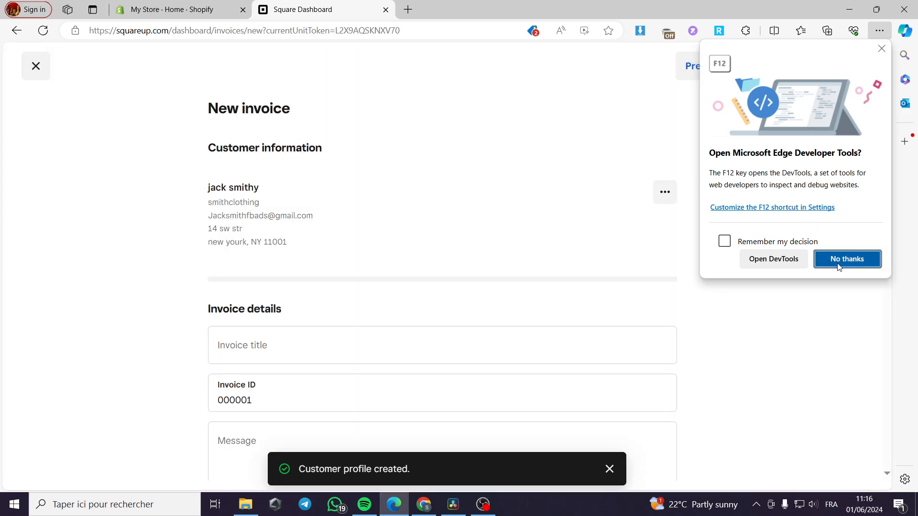
Step: Dismiss the Edge DevTools prompt and check the attached customer's options without changes
{"action": "left_click", "coordinate": [846, 259]}
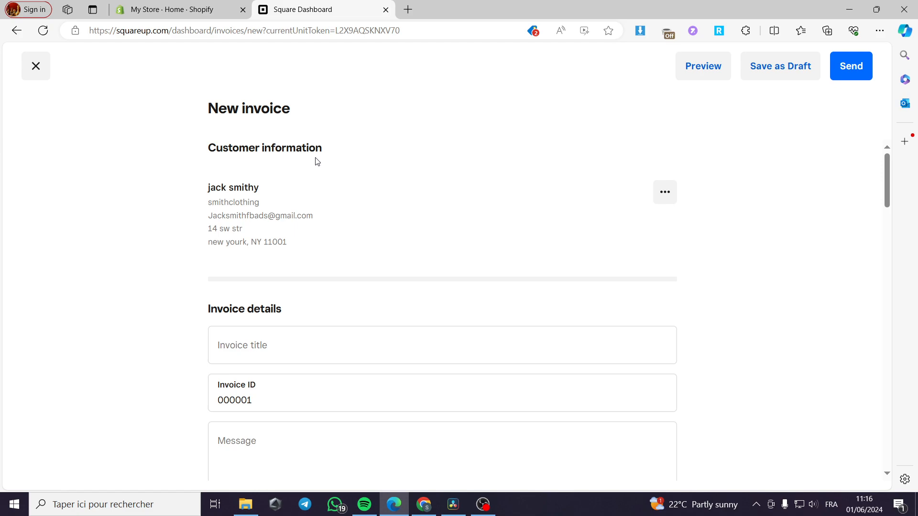
{"action": "scroll", "coordinate": [306, 167], "scroll_direction": "down", "scroll_amount": 1}
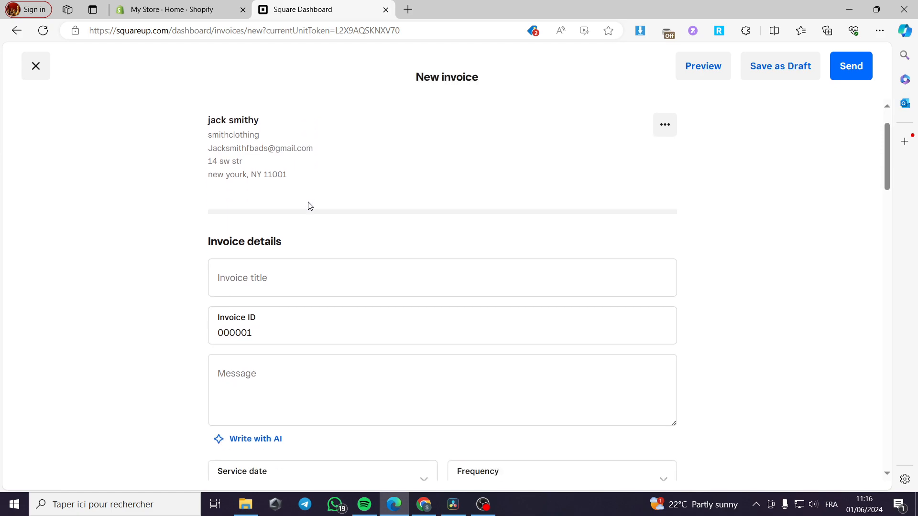
{"action": "left_click", "coordinate": [665, 128]}
{"action": "left_click", "coordinate": [364, 188]}
Step: Title the invoice '1 month services fees'
{"action": "left_click", "coordinate": [289, 268]}
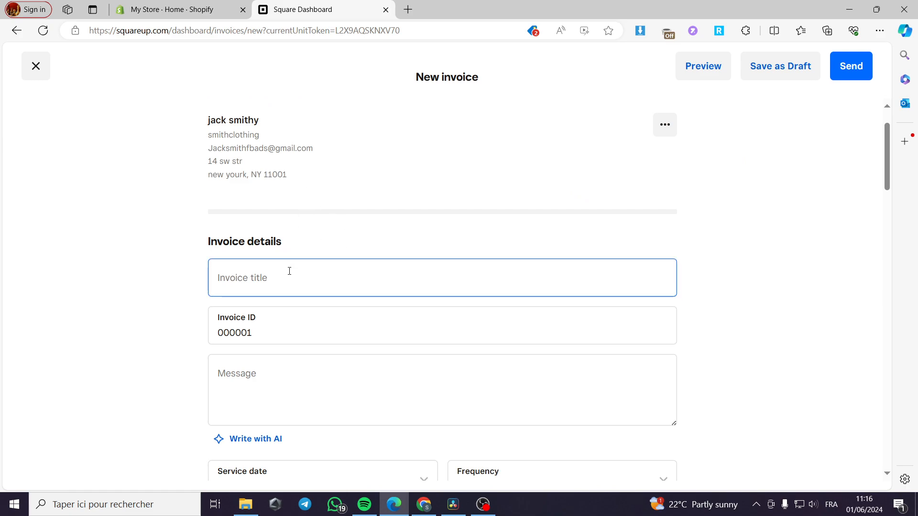
{"action": "left_click", "coordinate": [265, 282]}
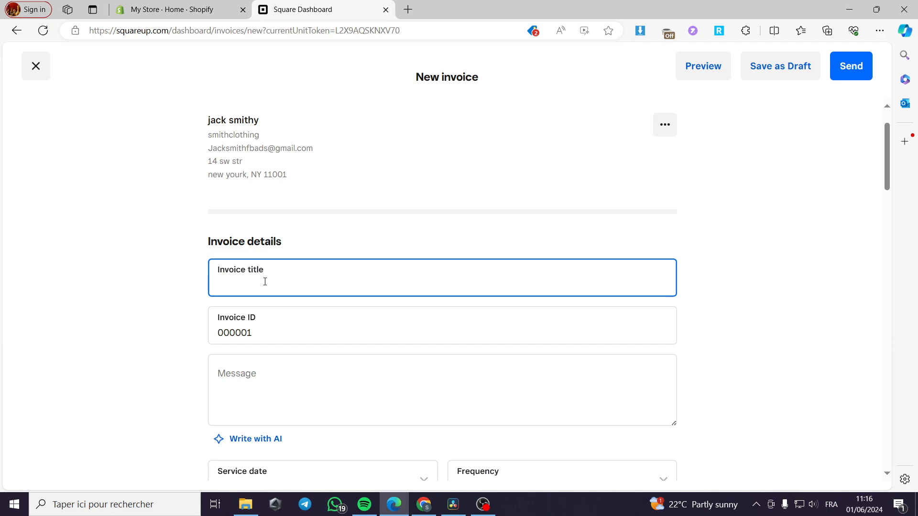
{"action": "type", "text": "1 month services fees"}
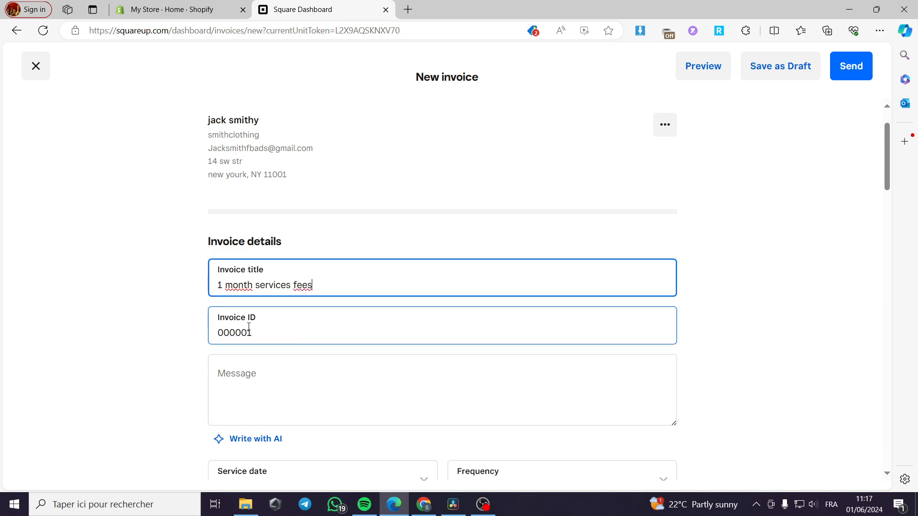
{"action": "scroll", "coordinate": [247, 331], "scroll_direction": "down", "scroll_amount": 2}
Step: Write a message greeting the customer by name, explaining the invoice covers this month's company services fees
{"action": "left_click", "coordinate": [303, 268]}
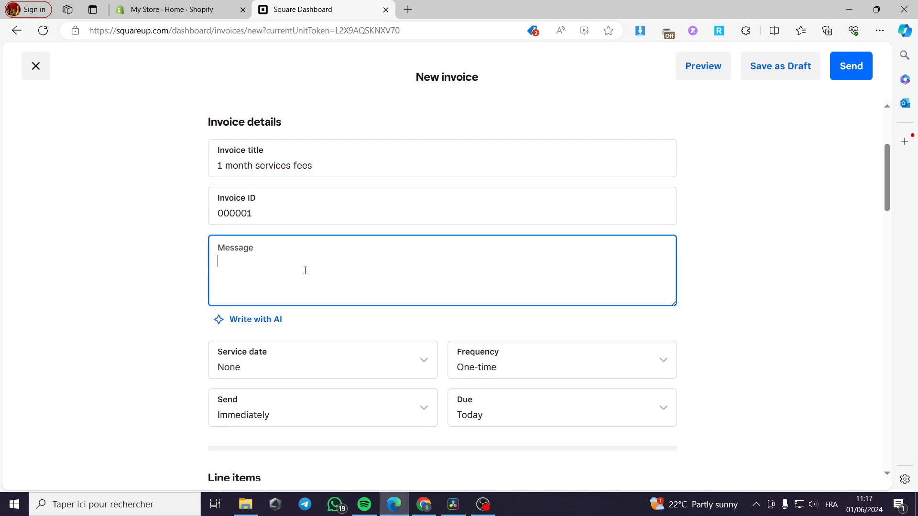
{"action": "type", "text": "Hell"}
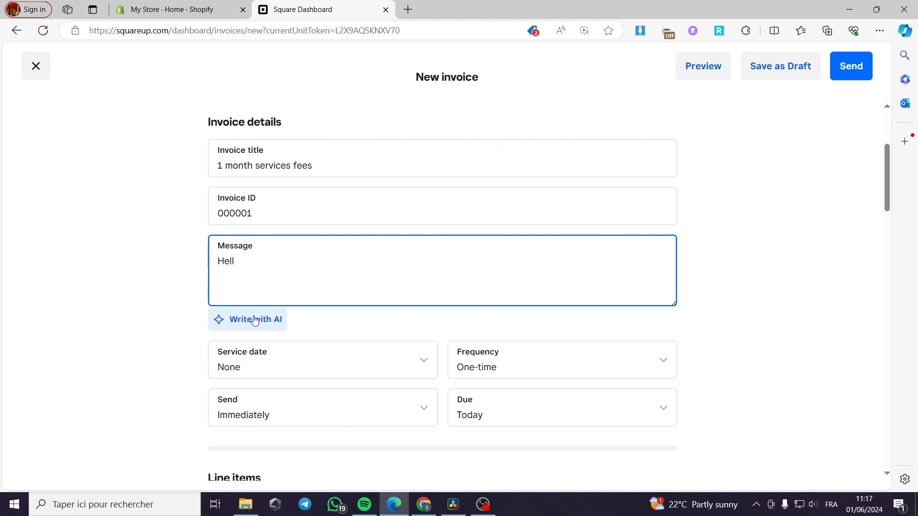
{"action": "type", "text": "o Jack i a"}
{"action": "key", "text": "BackSpace"}
{"action": "type", "text": "m sending you "}
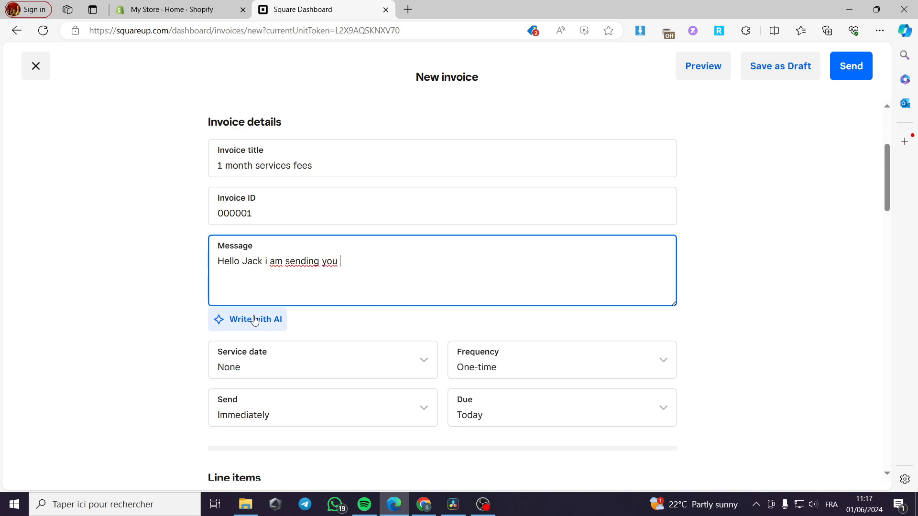
{"action": "type", "text": "this invoice that "}
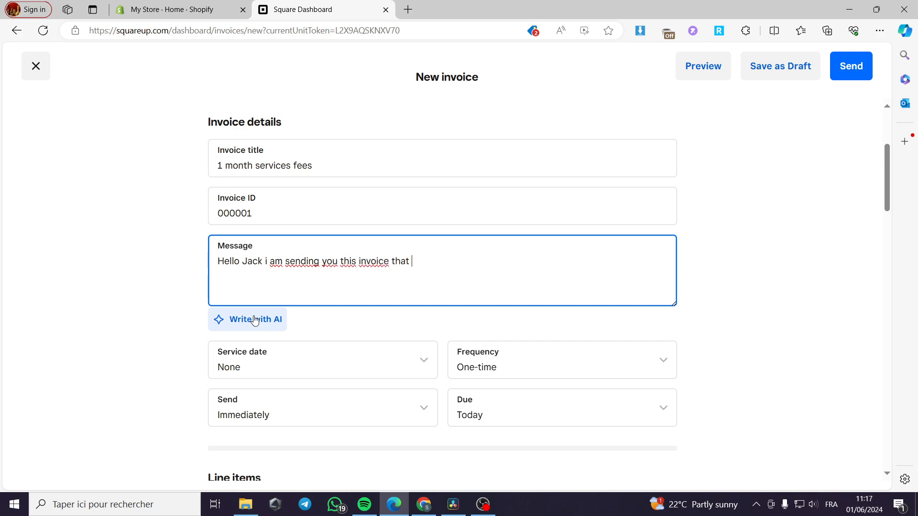
{"action": "type", "text": "contains the fr"}
{"action": "key", "text": "BackSpace"}
{"action": "type", "text": "ees of lml"}
{"action": "key", "text": "BackSpace"}
{"action": "key", "text": "BackSpace"}
{"action": "key", "text": "BackSpace"}
{"action": "key", "text": "BackSpace"}
{"action": "key", "text": "BackSpace"}
{"action": "key", "text": "BackSpace"}
{"action": "type", "text": "se"}
{"action": "type", "text": "r"}
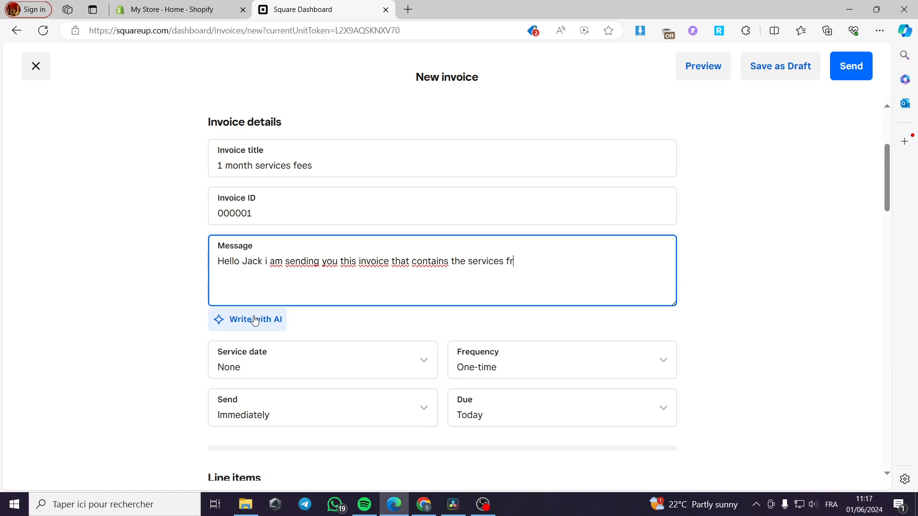
{"action": "key", "text": "BackSpace"}
{"action": "type", "text": "ees of my compa"}
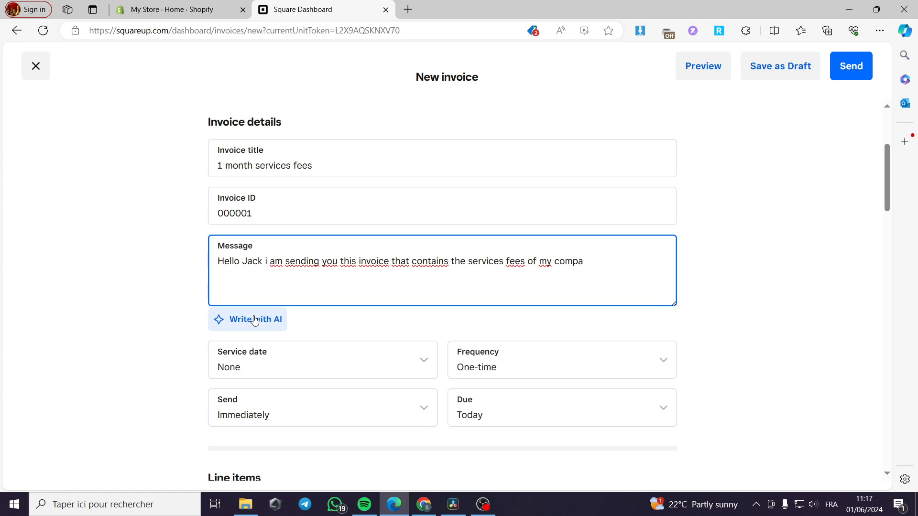
{"action": "type", "text": "ny for this month."}
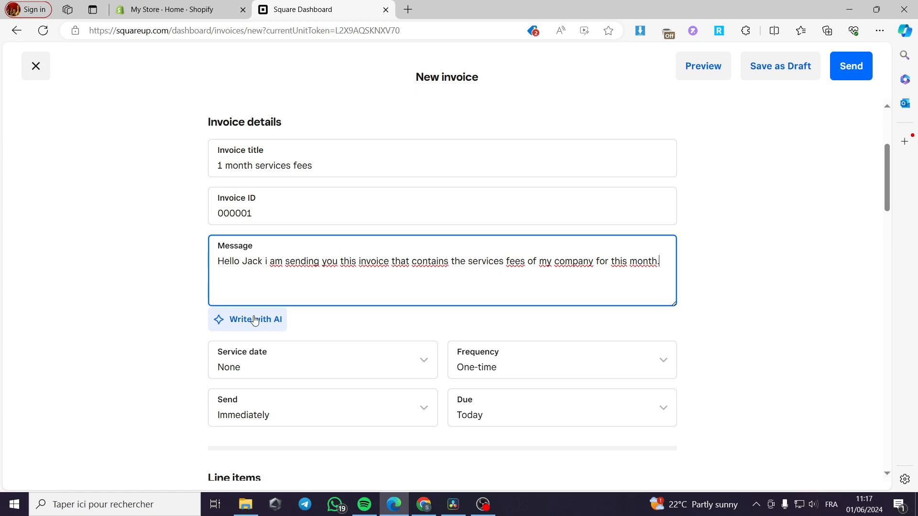
Step: Set the service date to June 1, 2024 and the frequency to One-time
{"action": "scroll", "coordinate": [311, 317], "scroll_direction": "down", "scroll_amount": 1}
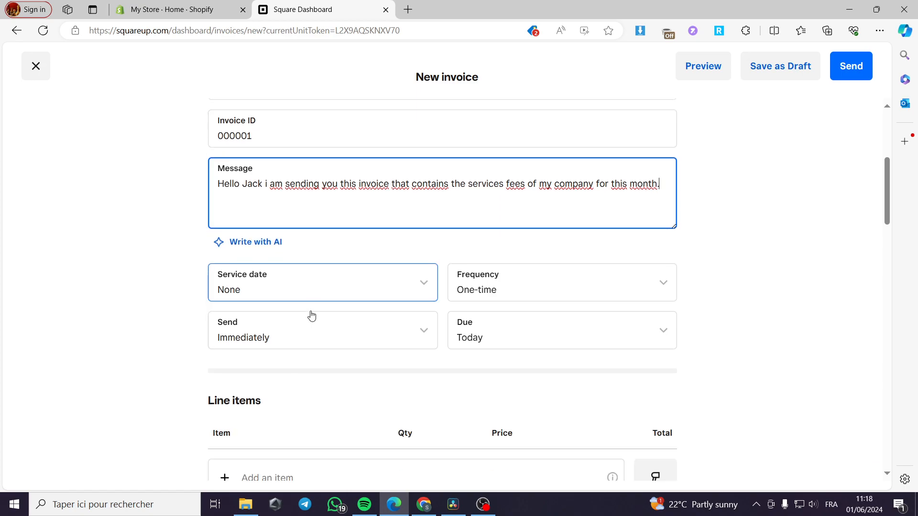
{"action": "scroll", "coordinate": [311, 316], "scroll_direction": "down", "scroll_amount": 1}
{"action": "left_click", "coordinate": [316, 247]}
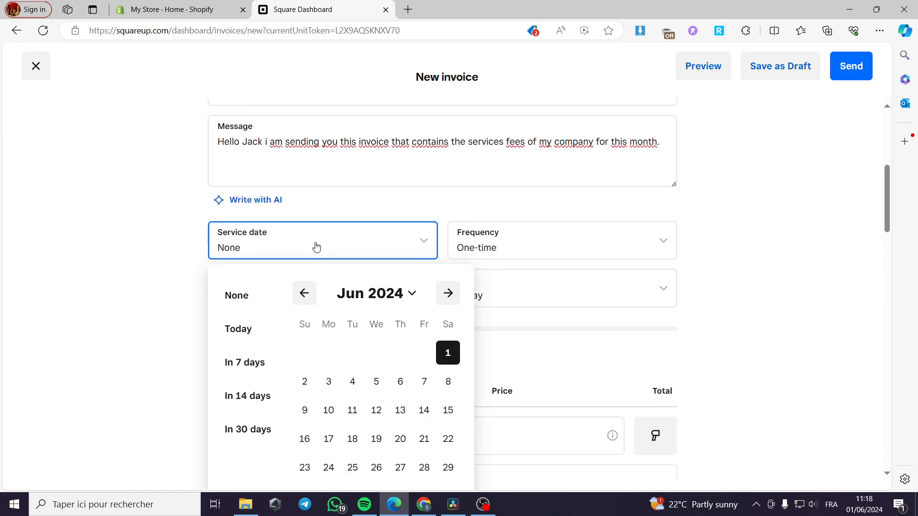
{"action": "left_click", "coordinate": [447, 354]}
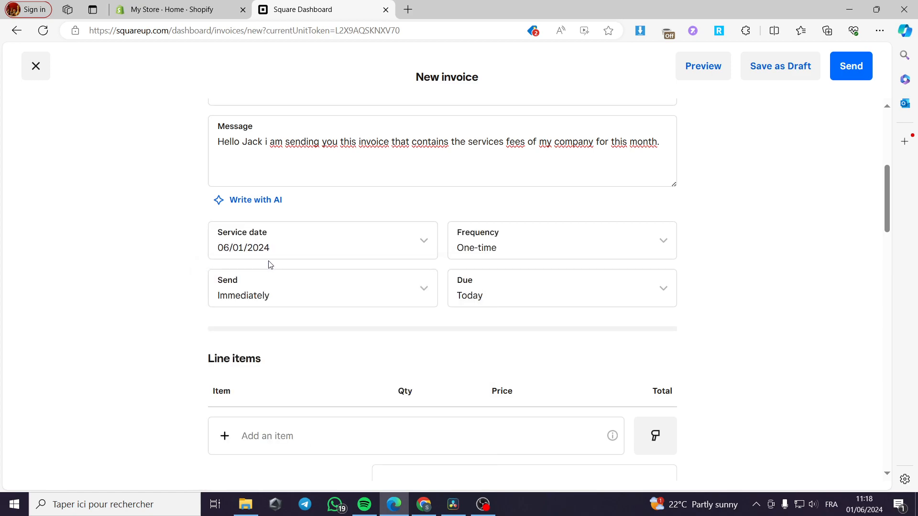
{"action": "left_click", "coordinate": [510, 256]}
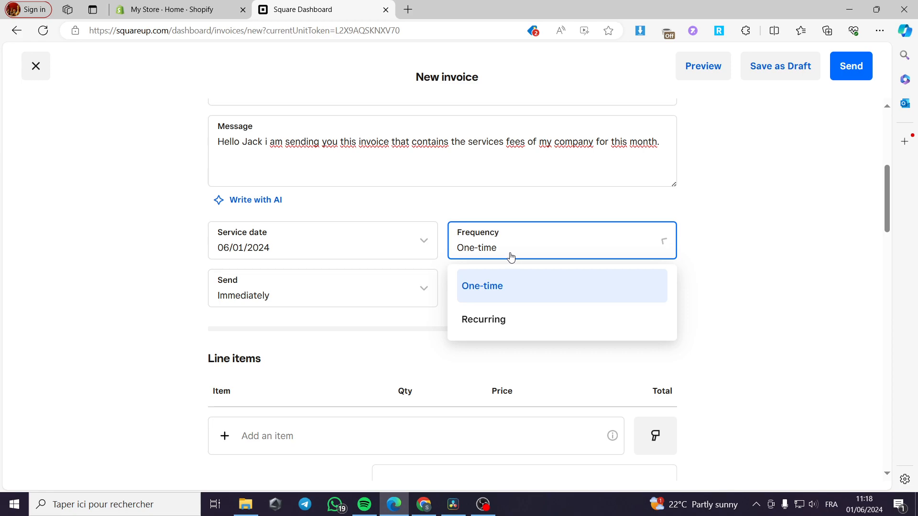
{"action": "left_click", "coordinate": [517, 294]}
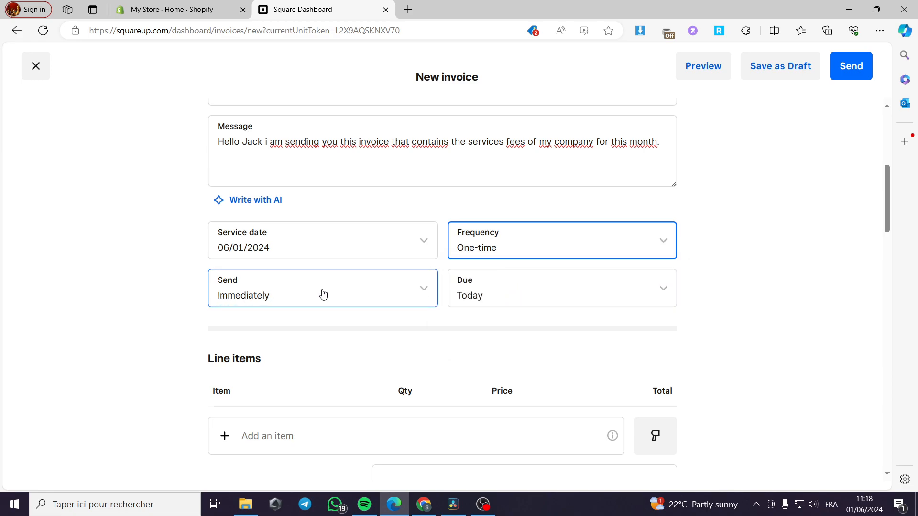
Step: Keep sending Immediately and make the invoice due June 5, 2024 (in 4 days)
{"action": "left_click", "coordinate": [322, 293]}
{"action": "scroll", "coordinate": [364, 311], "scroll_direction": "down", "scroll_amount": 1}
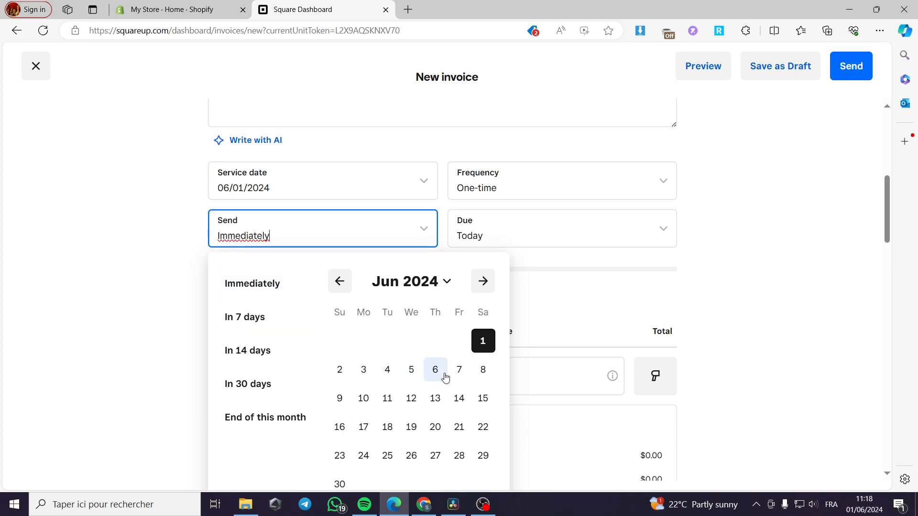
{"action": "left_click", "coordinate": [582, 237]}
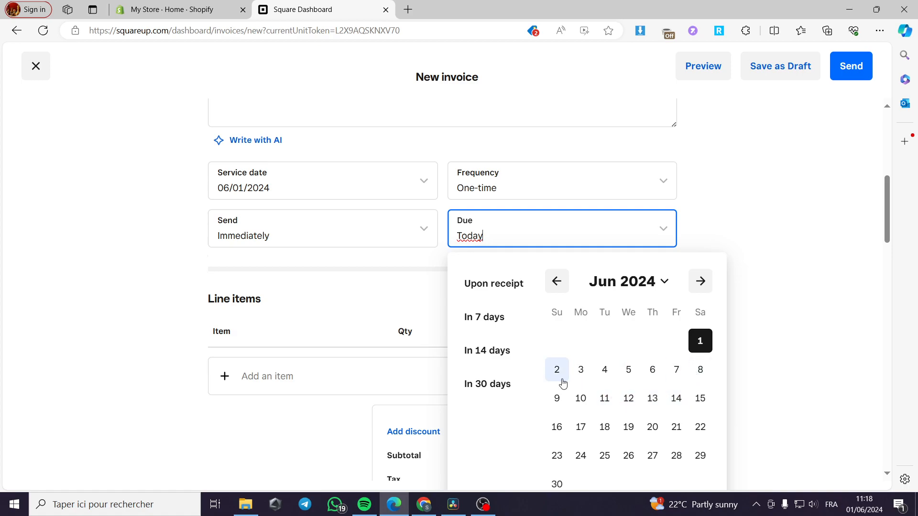
{"action": "left_click", "coordinate": [631, 371]}
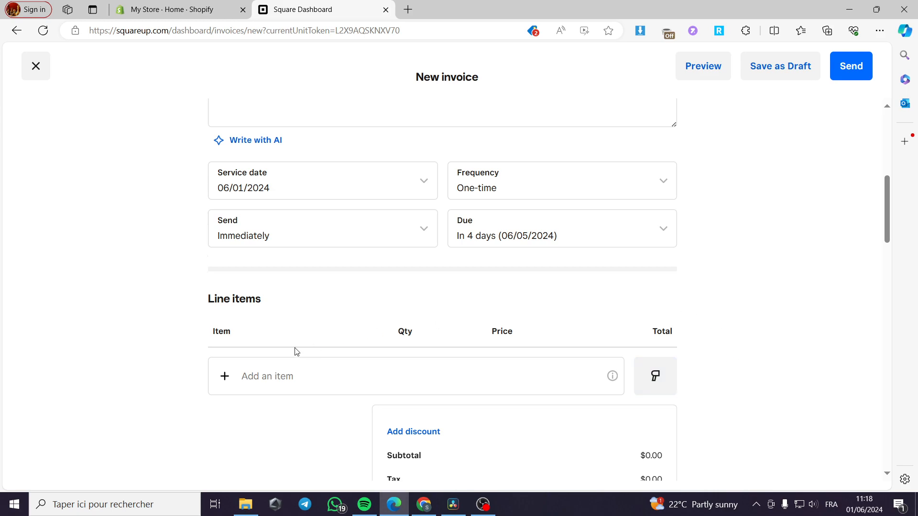
Step: Add catalogue item sweater 1, quantity 1 at $12.00, as the invoice line item
{"action": "scroll", "coordinate": [295, 352], "scroll_direction": "down", "scroll_amount": 1}
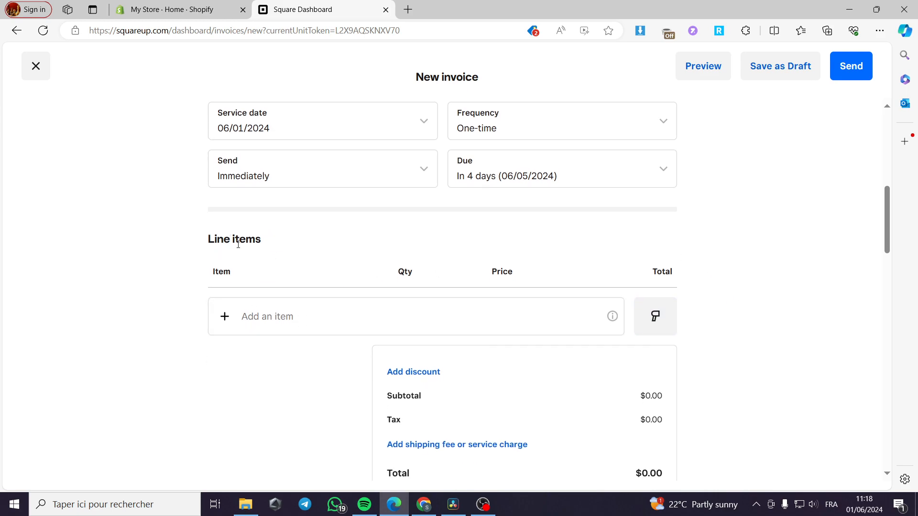
{"action": "left_click", "coordinate": [236, 326]}
{"action": "left_click", "coordinate": [666, 320]}
{"action": "left_click", "coordinate": [665, 319]}
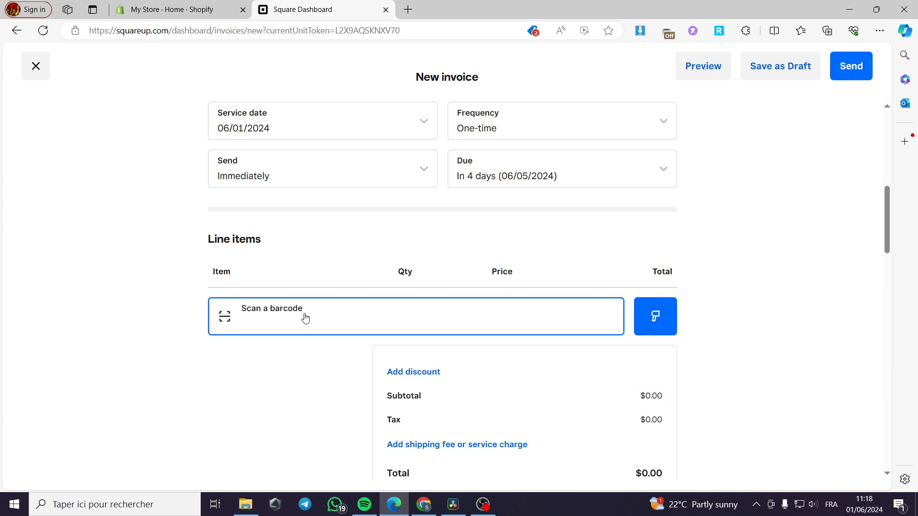
{"action": "left_click", "coordinate": [208, 367]}
{"action": "left_click", "coordinate": [667, 319]}
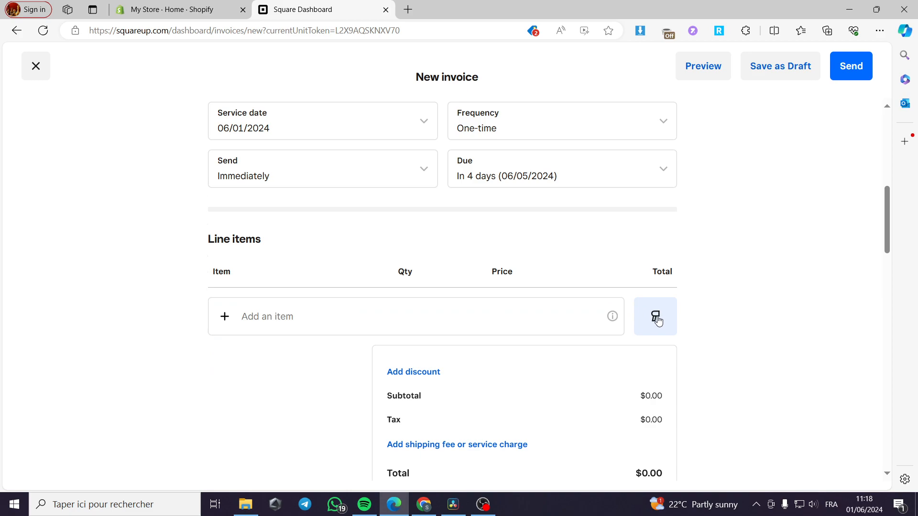
{"action": "left_click", "coordinate": [222, 320]}
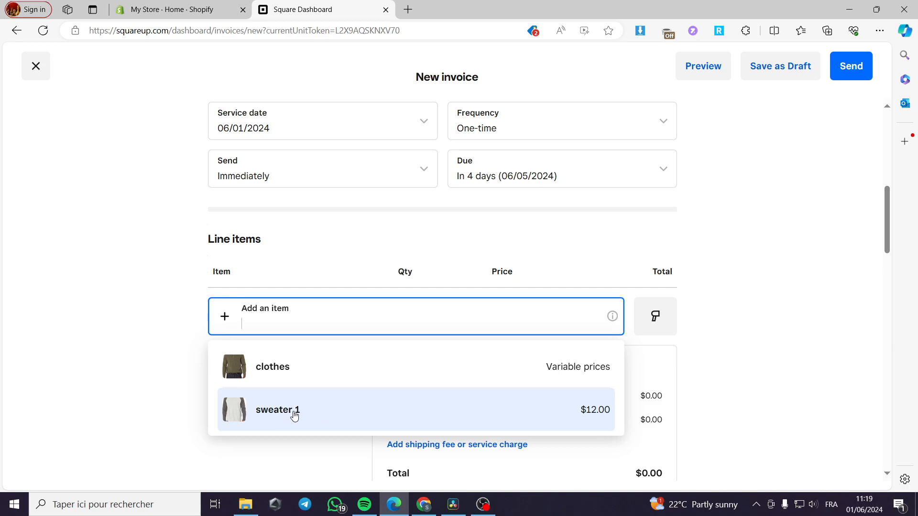
{"action": "left_click", "coordinate": [294, 416]}
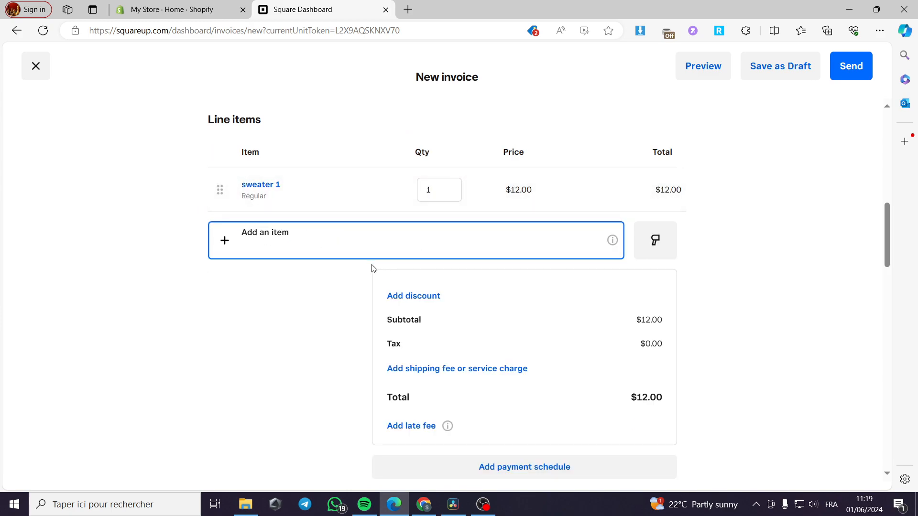
{"action": "scroll", "coordinate": [594, 268], "scroll_direction": "down", "scroll_amount": 1}
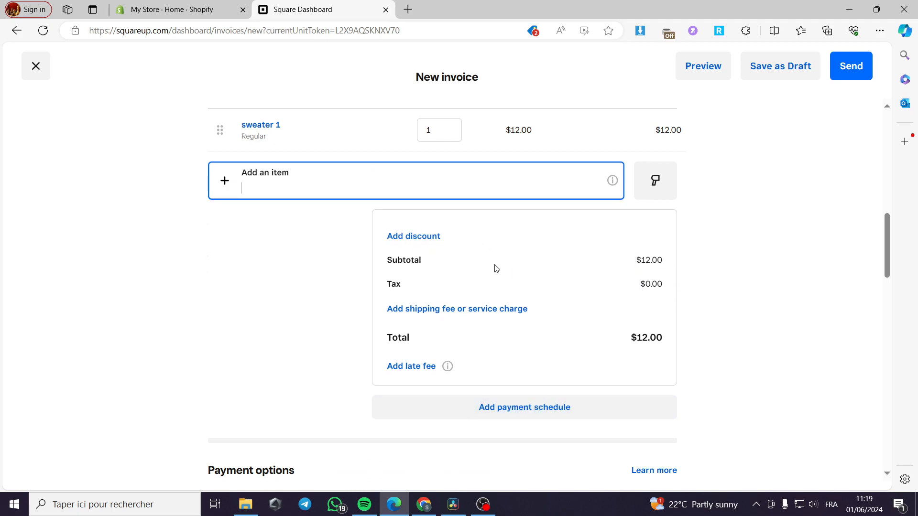
Step: Open the payment schedule, close it without saving, and scroll down to Payment options
{"action": "left_click", "coordinate": [530, 412]}
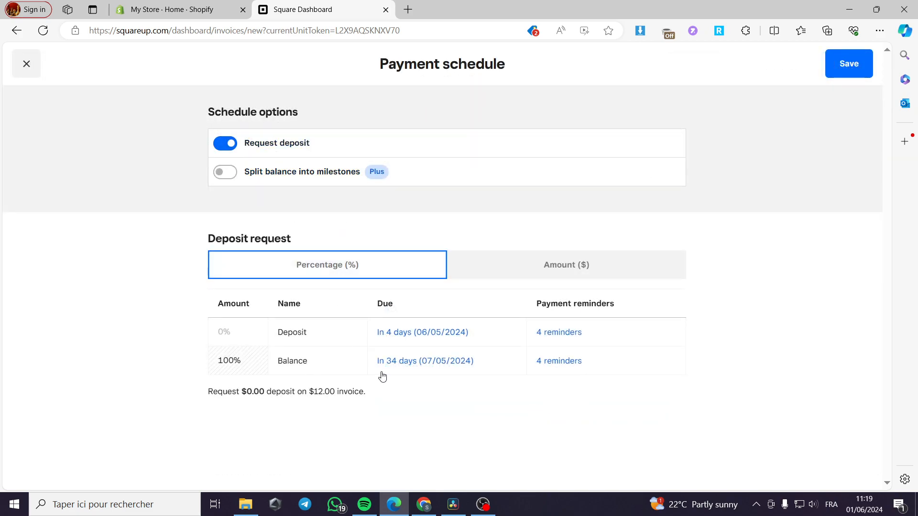
{"action": "left_click", "coordinate": [33, 68]}
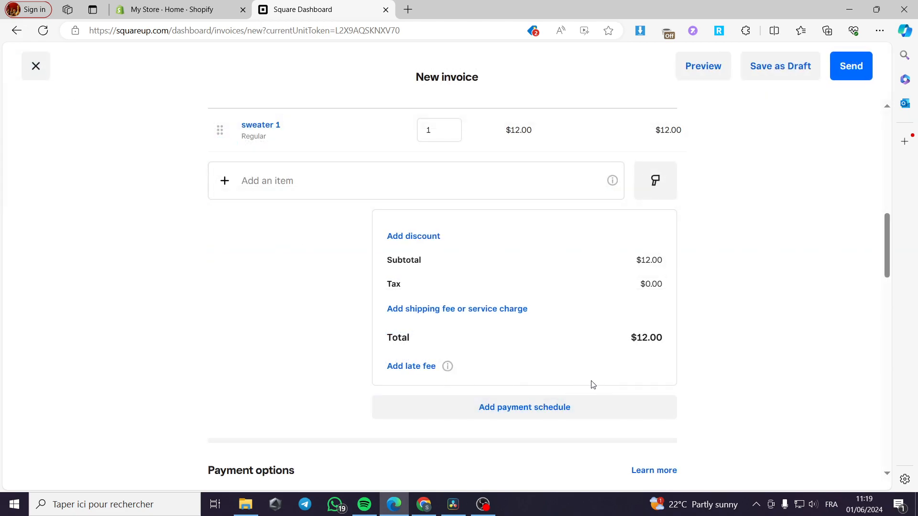
{"action": "scroll", "coordinate": [628, 360], "scroll_direction": "down", "scroll_amount": 3}
{"action": "scroll", "coordinate": [259, 381], "scroll_direction": "down", "scroll_amount": 1}
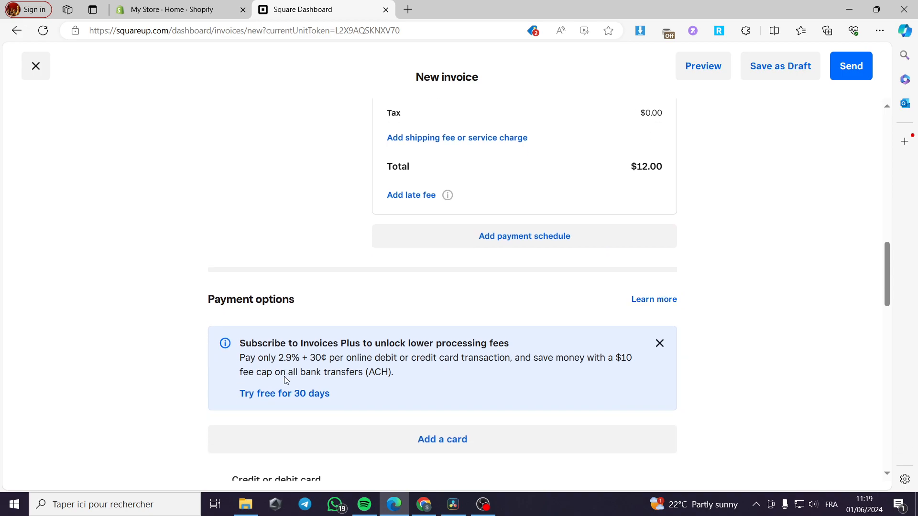
Step: Dismiss the Add card on file form without saving a card, then switch on Tipping
{"action": "left_click", "coordinate": [448, 438]}
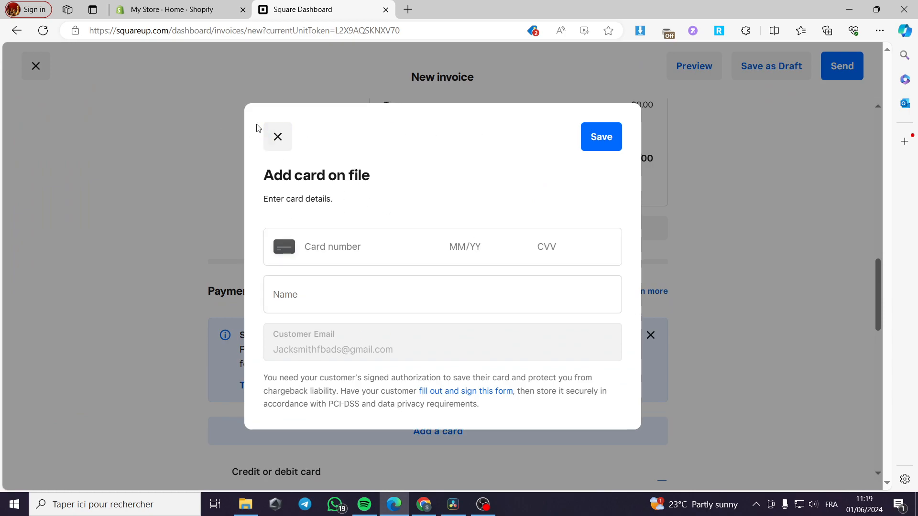
{"action": "left_click", "coordinate": [278, 139]}
{"action": "scroll", "coordinate": [430, 330], "scroll_direction": "down", "scroll_amount": 5}
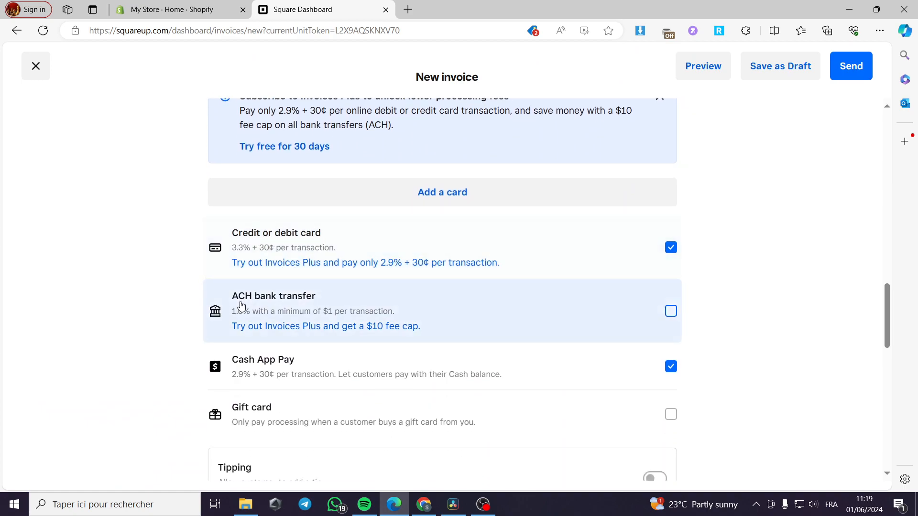
{"action": "scroll", "coordinate": [294, 304], "scroll_direction": "down", "scroll_amount": 1}
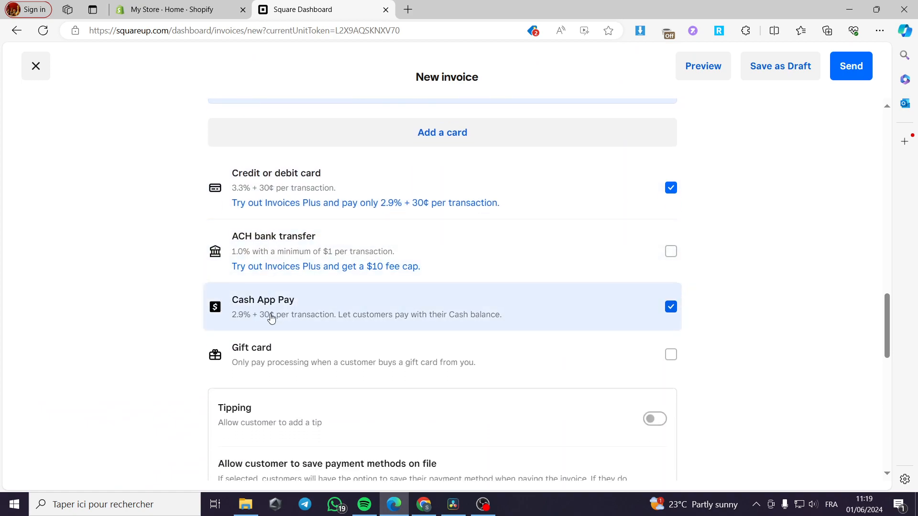
{"action": "scroll", "coordinate": [267, 362], "scroll_direction": "down", "scroll_amount": 1}
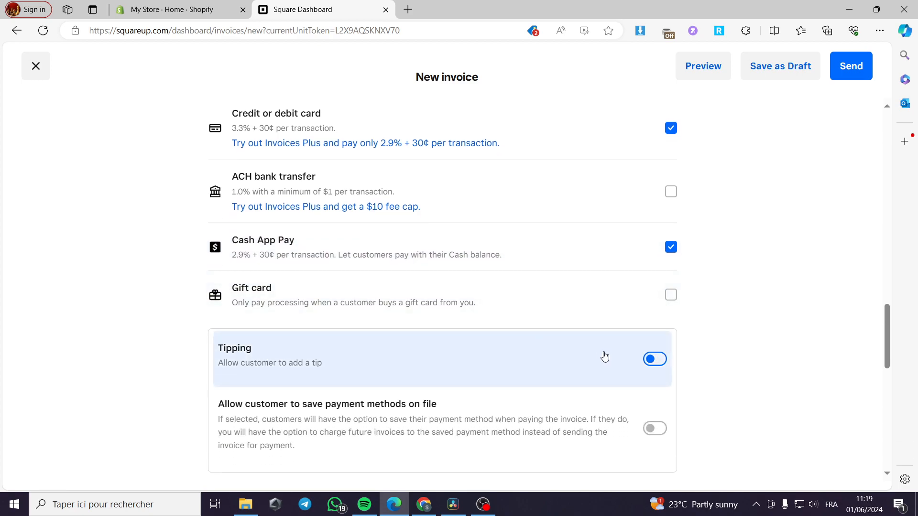
{"action": "left_click", "coordinate": [652, 360]}
{"action": "scroll", "coordinate": [584, 353], "scroll_direction": "down", "scroll_amount": 1}
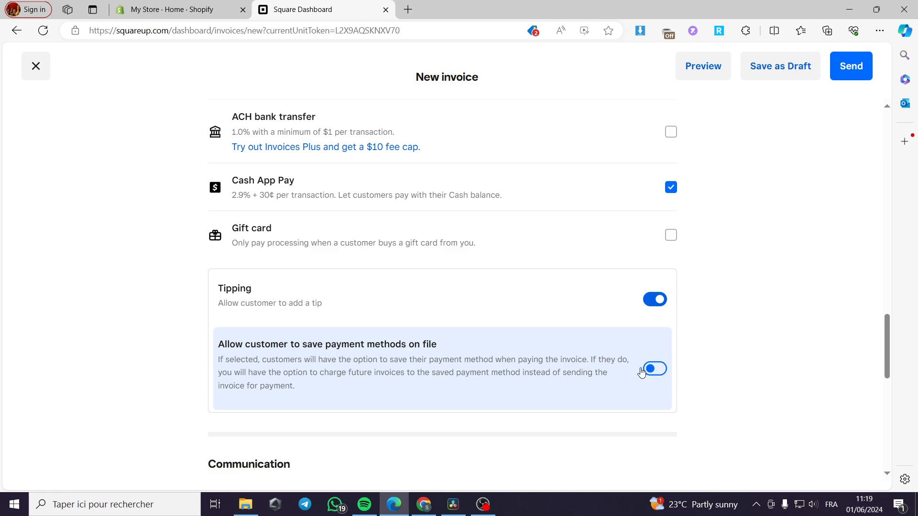
{"action": "scroll", "coordinate": [659, 368], "scroll_direction": "down", "scroll_amount": 3}
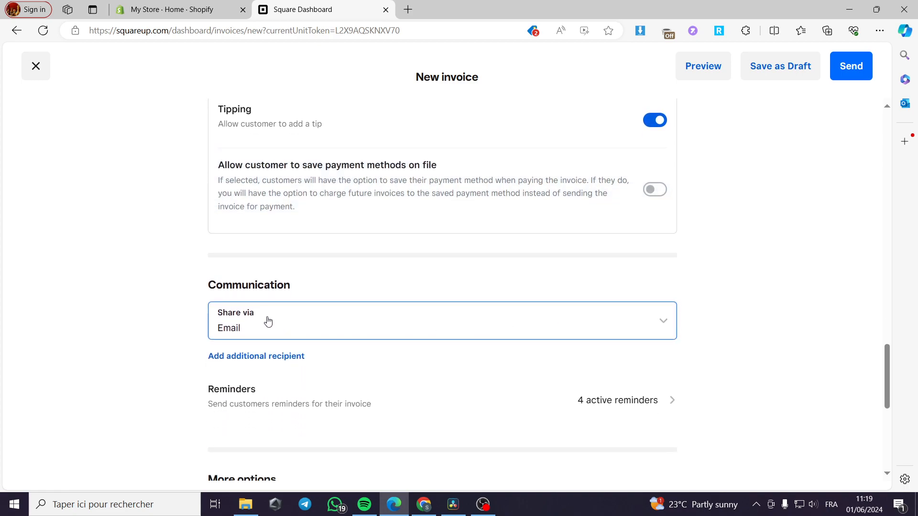
{"action": "left_click", "coordinate": [333, 326]}
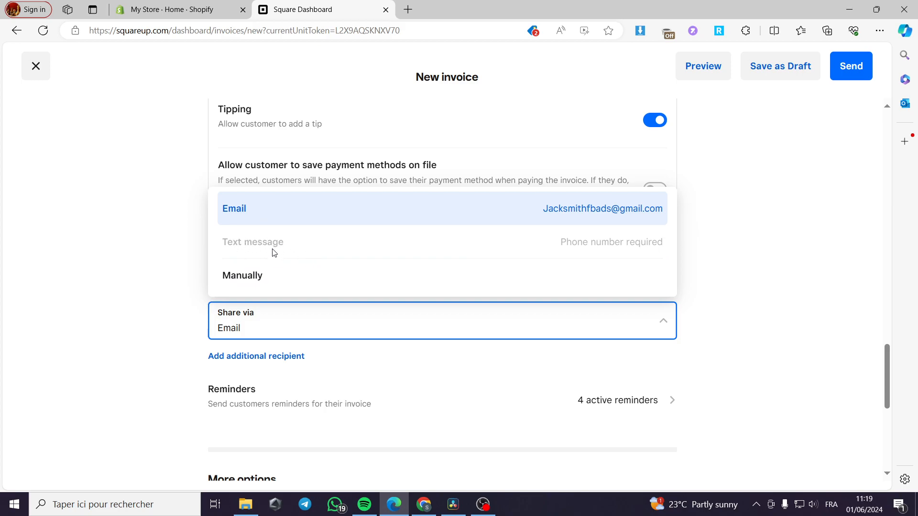
{"action": "left_click", "coordinate": [150, 306]}
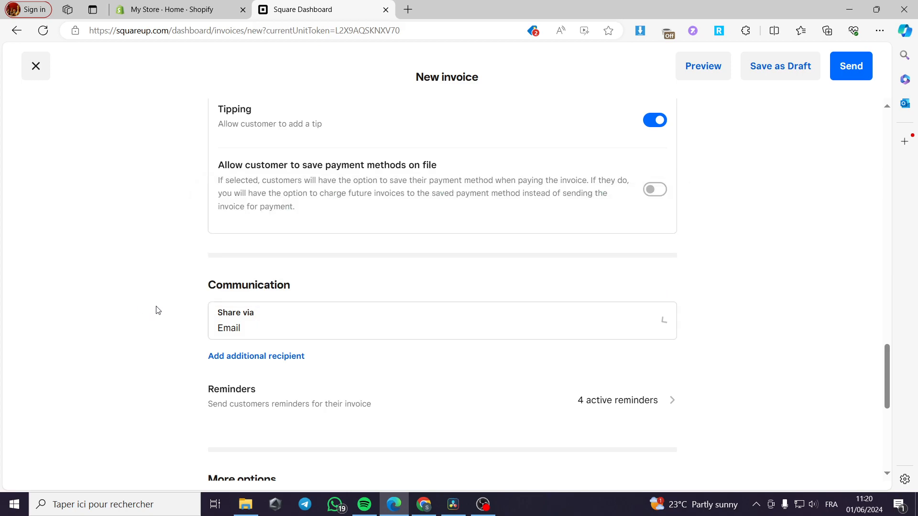
{"action": "left_click", "coordinate": [559, 421]}
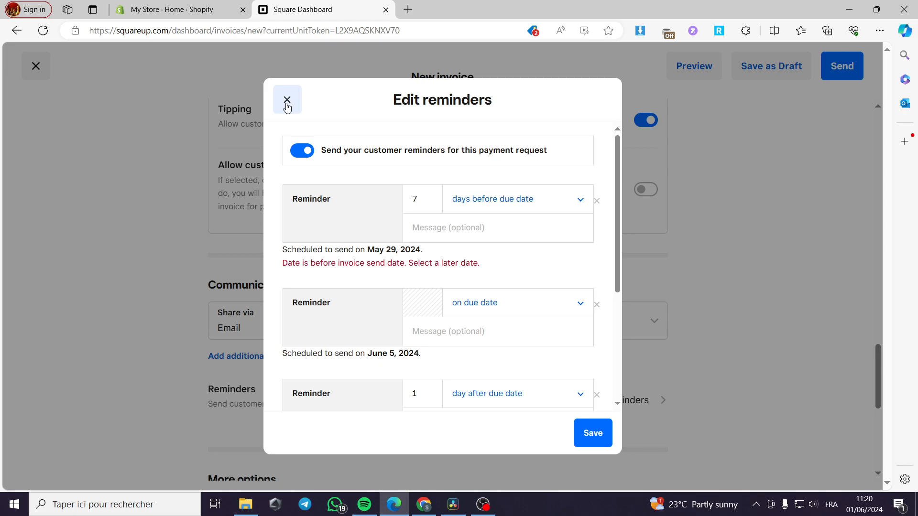
{"action": "left_click", "coordinate": [287, 104]}
{"action": "scroll", "coordinate": [277, 342], "scroll_direction": "down", "scroll_amount": 5}
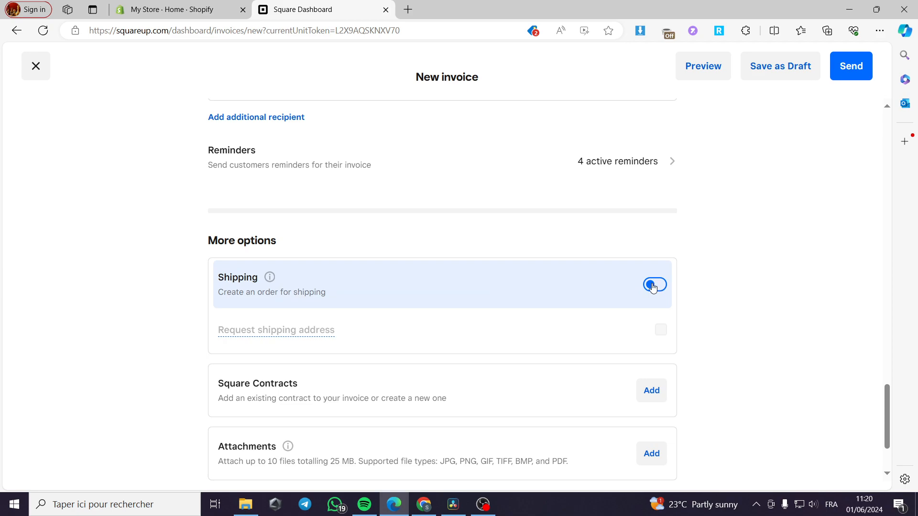
{"action": "scroll", "coordinate": [373, 330], "scroll_direction": "down", "scroll_amount": 2}
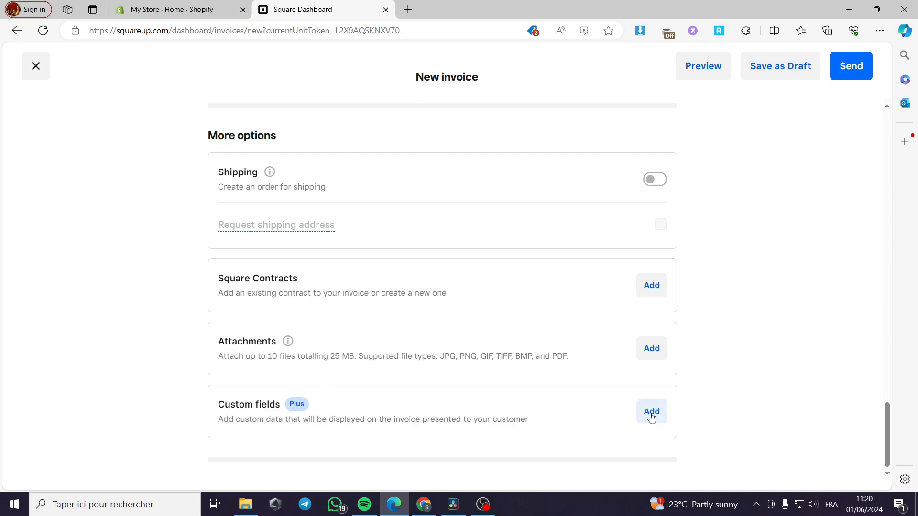
{"action": "scroll", "coordinate": [674, 404], "scroll_direction": "up", "scroll_amount": 20}
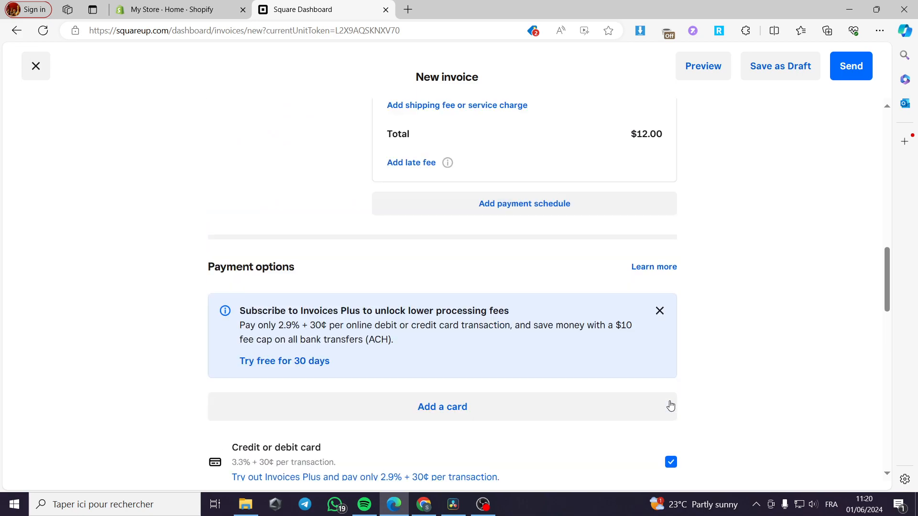
{"action": "scroll", "coordinate": [639, 268], "scroll_direction": "up", "scroll_amount": 1}
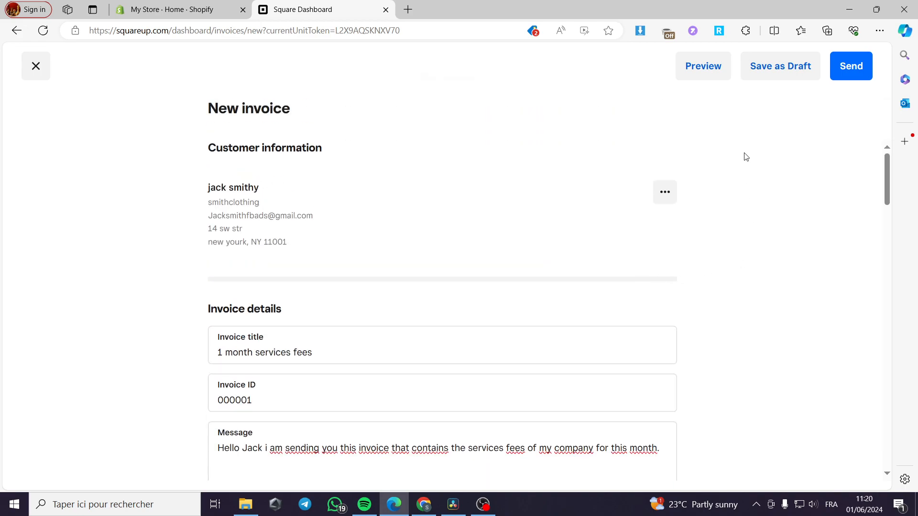
Step: Preview the invoice in client view and scroll through it
{"action": "left_click", "coordinate": [703, 66]}
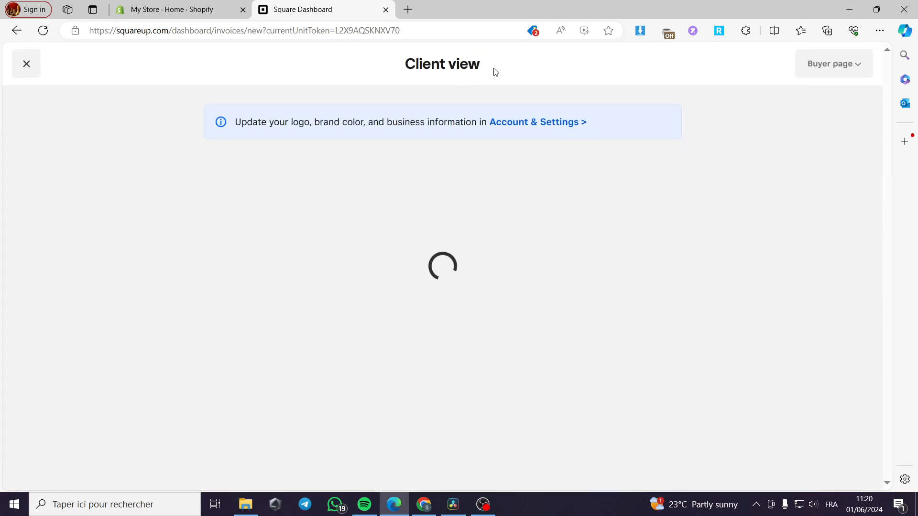
{"action": "left_click_drag", "start_coordinate": [494, 73], "coordinate": [381, 67]}
{"action": "left_click", "coordinate": [530, 87]}
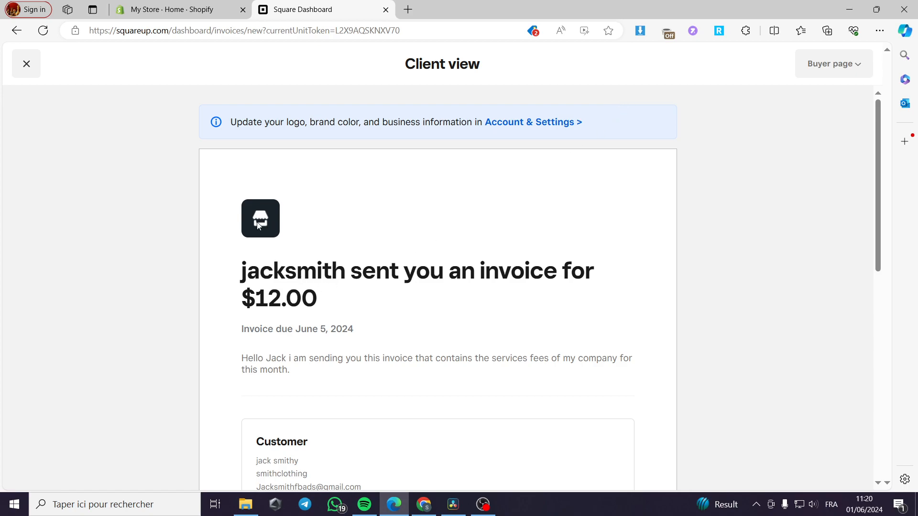
{"action": "scroll", "coordinate": [302, 256], "scroll_direction": "down", "scroll_amount": 2}
{"action": "scroll", "coordinate": [279, 169], "scroll_direction": "up", "scroll_amount": 1}
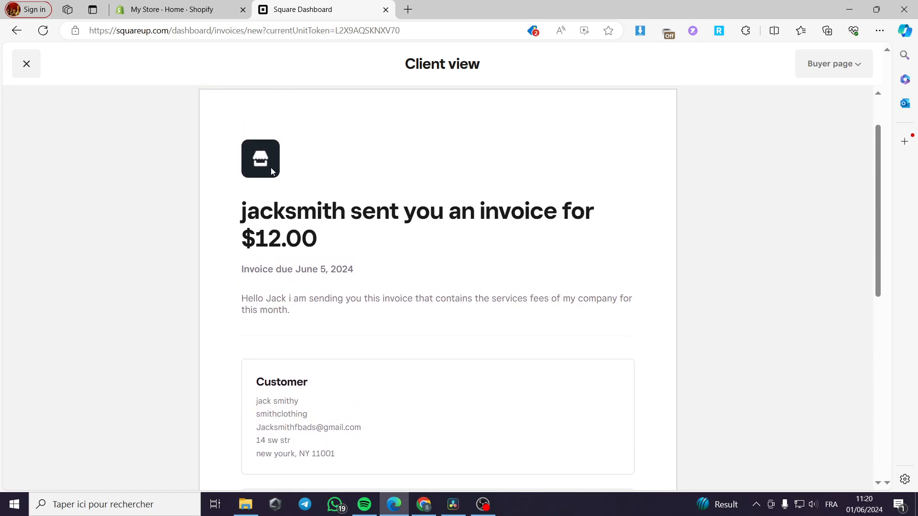
{"action": "scroll", "coordinate": [350, 212], "scroll_direction": "down", "scroll_amount": 6}
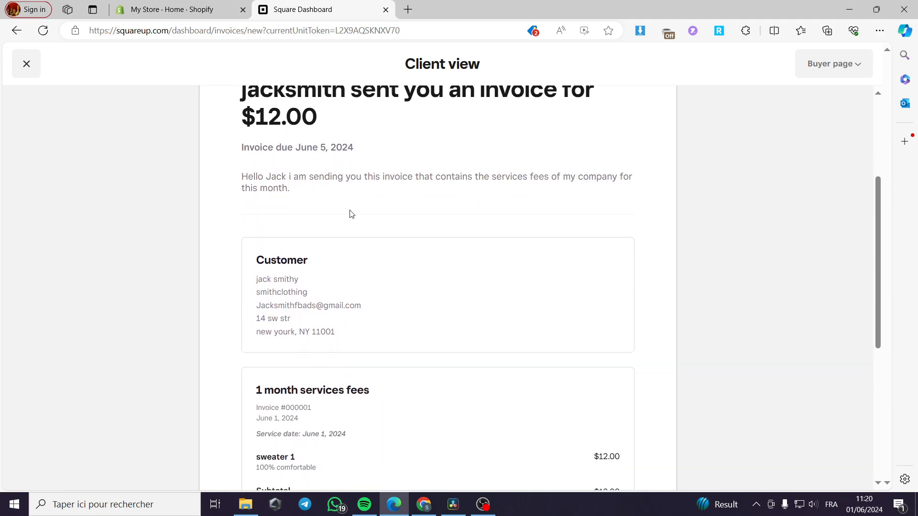
{"action": "scroll", "coordinate": [469, 219], "scroll_direction": "down", "scroll_amount": 3}
{"action": "scroll", "coordinate": [420, 256], "scroll_direction": "up", "scroll_amount": 6}
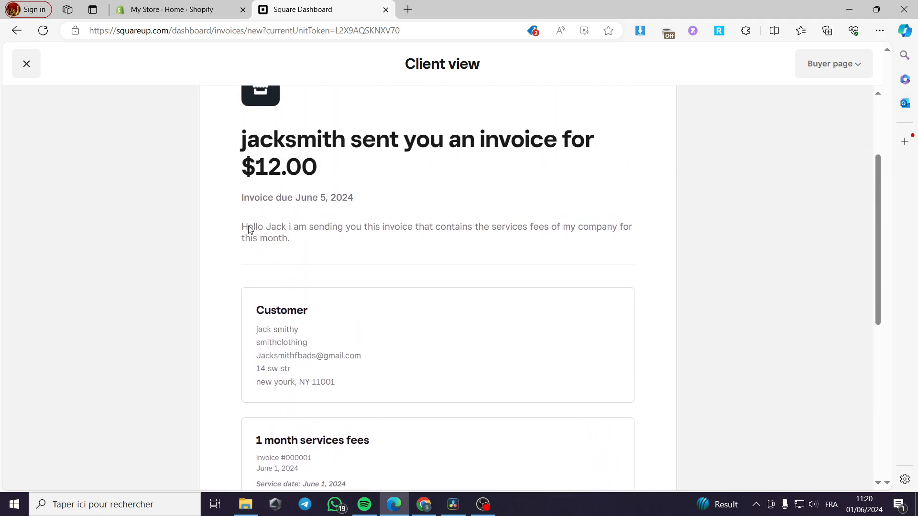
{"action": "scroll", "coordinate": [528, 239], "scroll_direction": "down", "scroll_amount": 7}
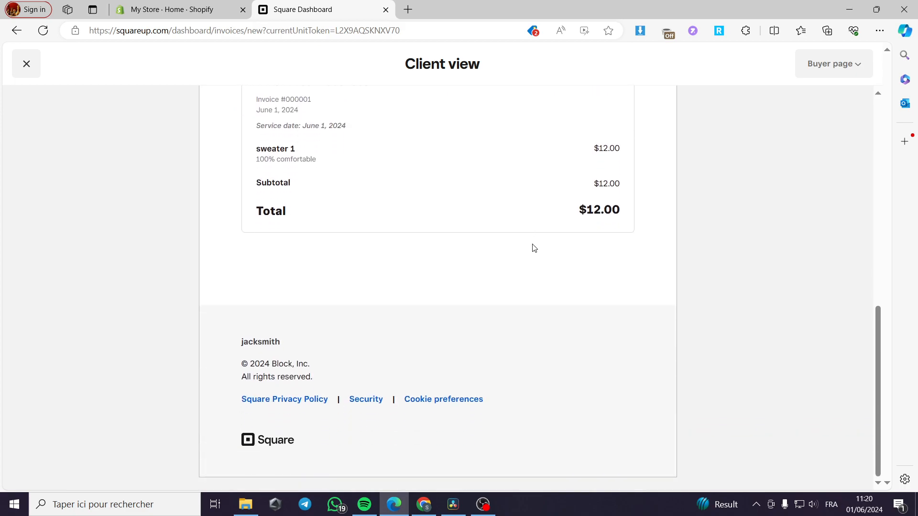
{"action": "scroll", "coordinate": [357, 318], "scroll_direction": "up", "scroll_amount": 8}
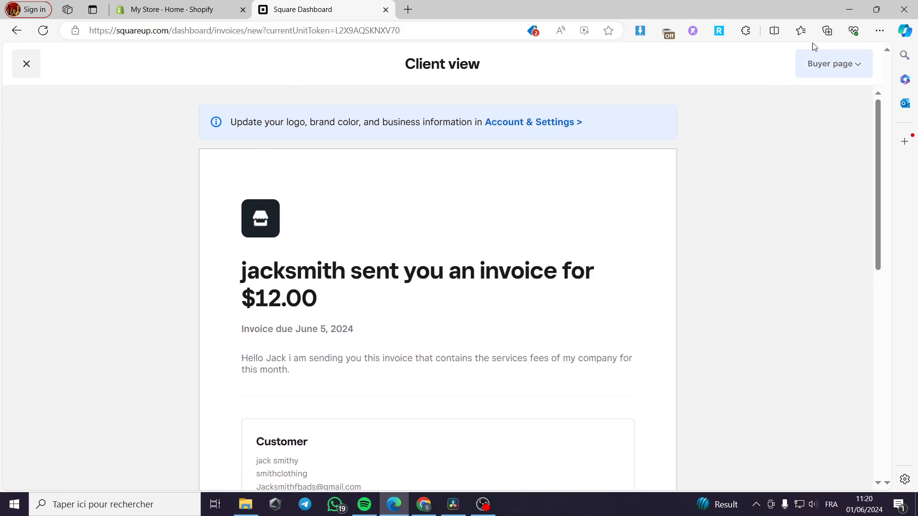
Step: Switch the Buyer page preview to PDF and bring up the Account & Settings link menu
{"action": "left_click", "coordinate": [846, 70]}
{"action": "left_click", "coordinate": [821, 94]}
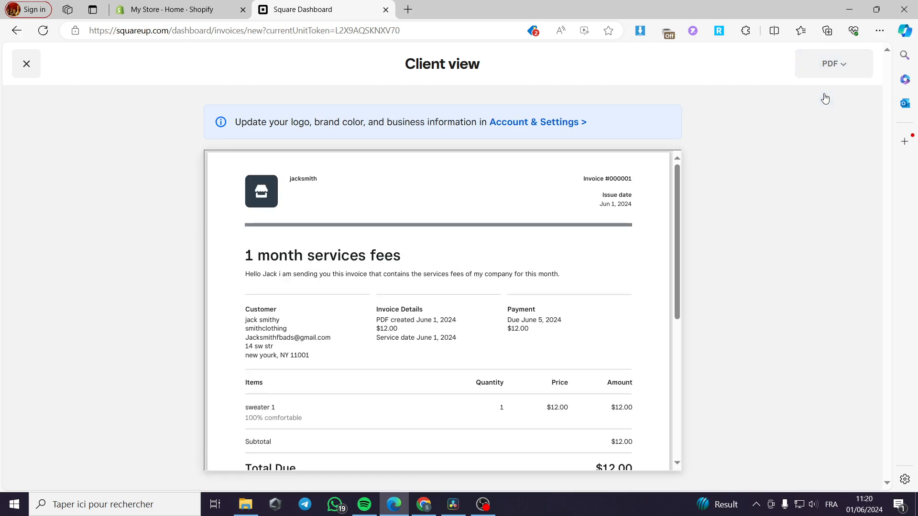
{"action": "scroll", "coordinate": [396, 224], "scroll_direction": "down", "scroll_amount": 5}
{"action": "scroll", "coordinate": [393, 224], "scroll_direction": "down", "scroll_amount": 1}
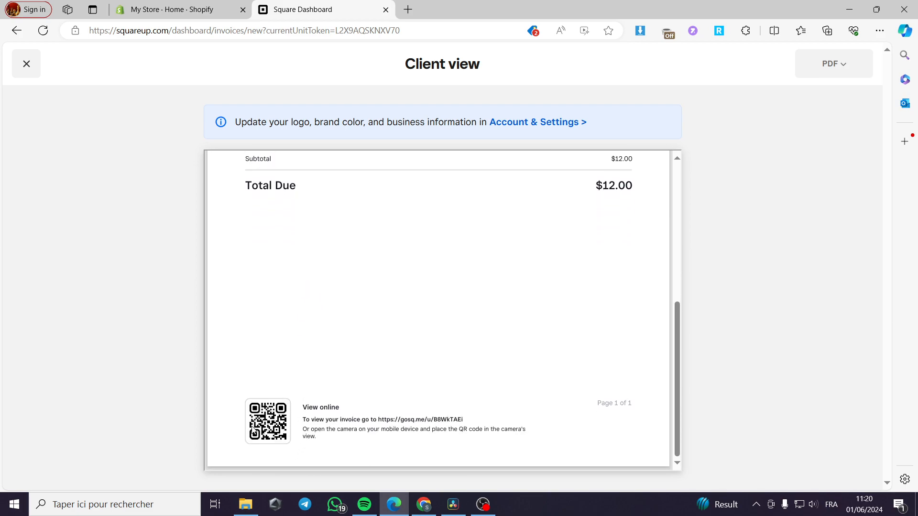
{"action": "scroll", "coordinate": [344, 419], "scroll_direction": "up", "scroll_amount": 6}
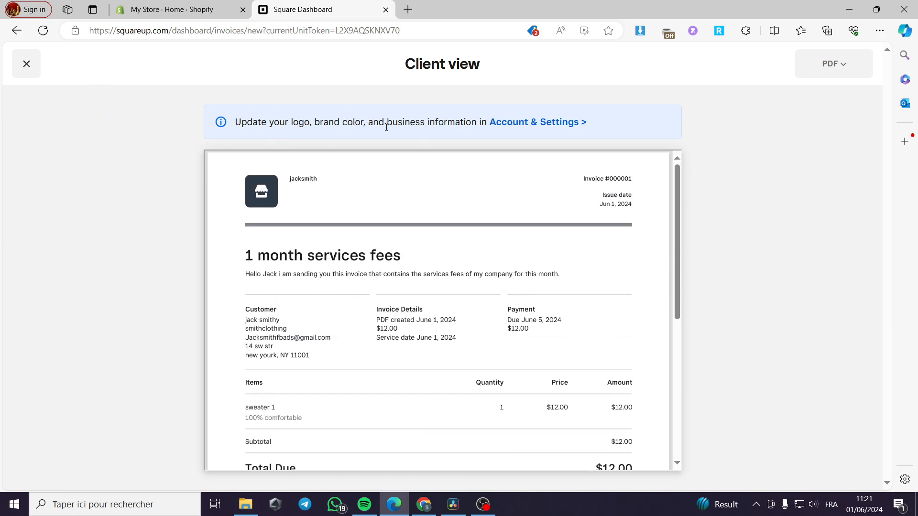
{"action": "right_click", "coordinate": [529, 123]}
Step: Open Account & Settings in a new tab, close the invoice preview, and go to settings
{"action": "left_click", "coordinate": [541, 133]}
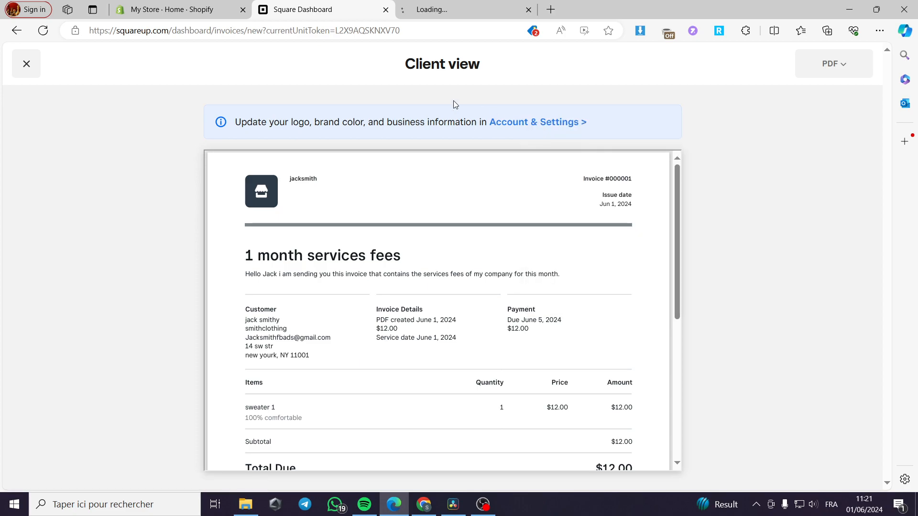
{"action": "left_click", "coordinate": [464, 3]}
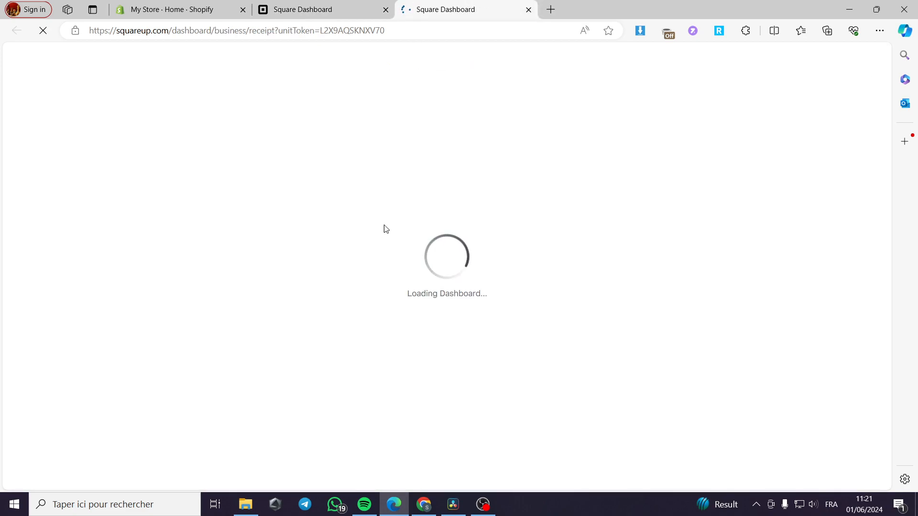
{"action": "left_click", "coordinate": [315, 10]}
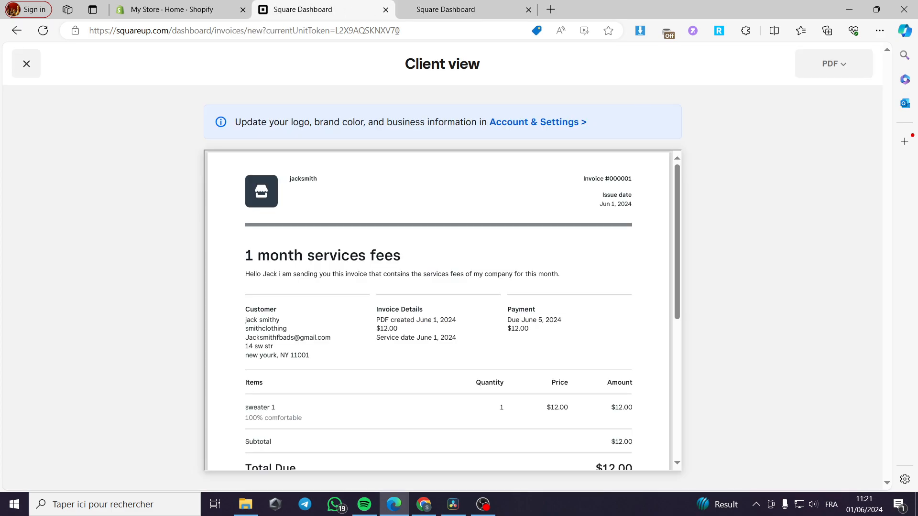
{"action": "left_click", "coordinate": [30, 65]}
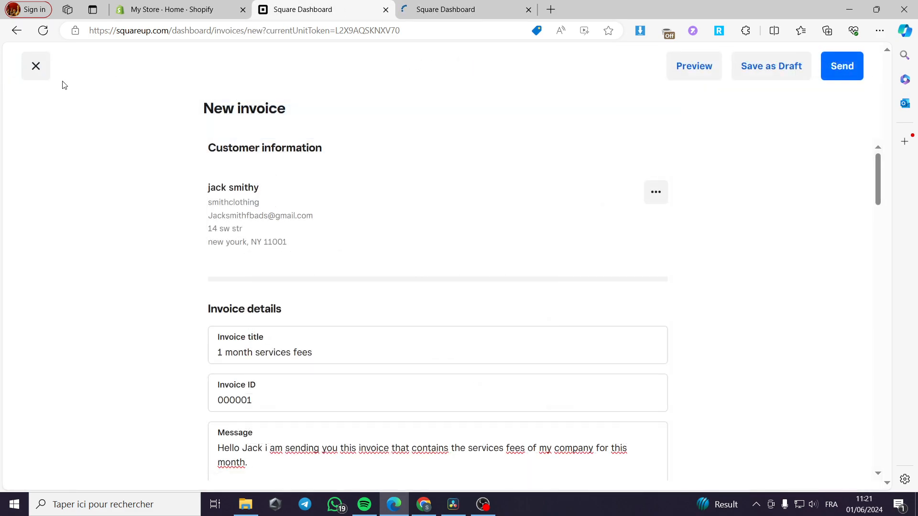
{"action": "left_click", "coordinate": [463, 5]}
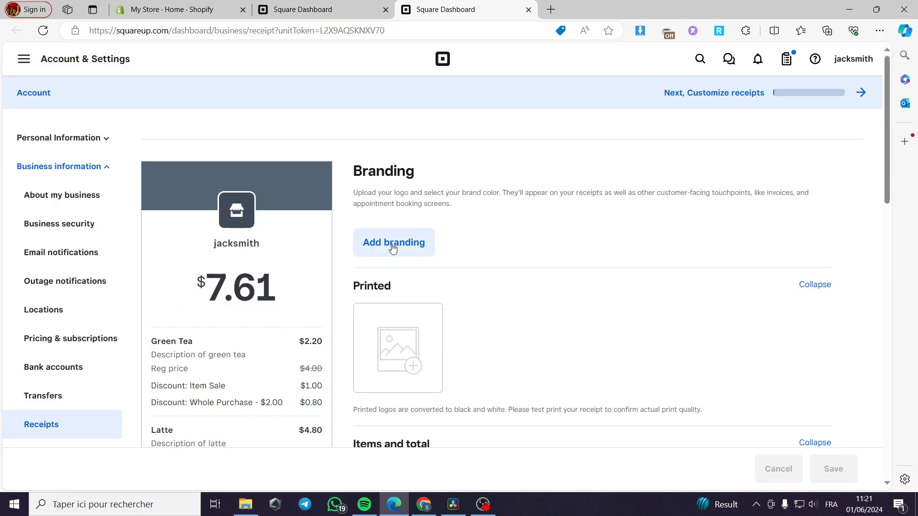
Step: Upload the logo file from Téléchargements as the Printed receipt logo
{"action": "left_click", "coordinate": [409, 342]}
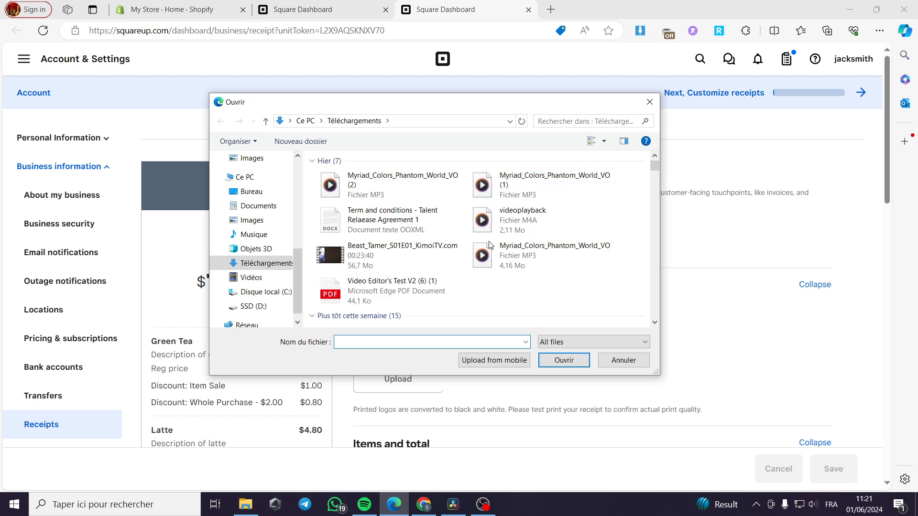
{"action": "scroll", "coordinate": [447, 249], "scroll_direction": "down", "scroll_amount": 10}
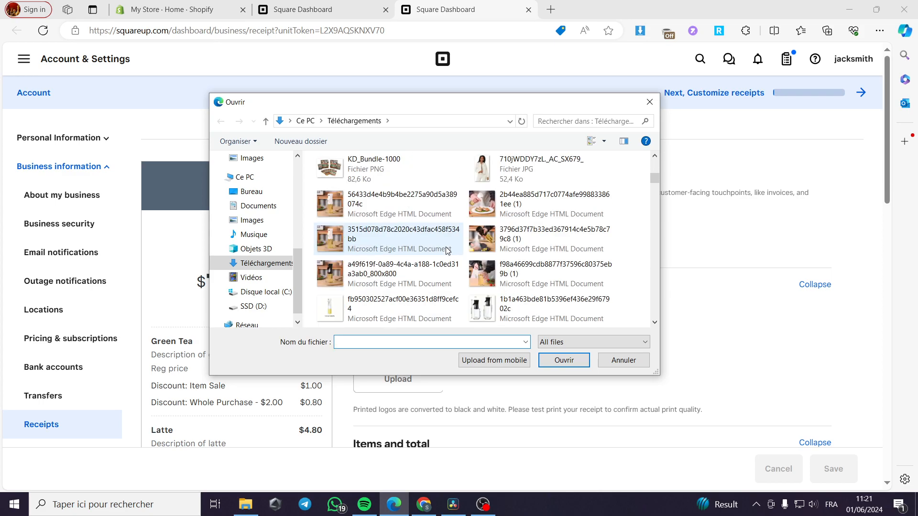
{"action": "scroll", "coordinate": [447, 250], "scroll_direction": "down", "scroll_amount": 10}
{"action": "scroll", "coordinate": [447, 250], "scroll_direction": "down", "scroll_amount": 5}
{"action": "scroll", "coordinate": [447, 250], "scroll_direction": "up", "scroll_amount": 1}
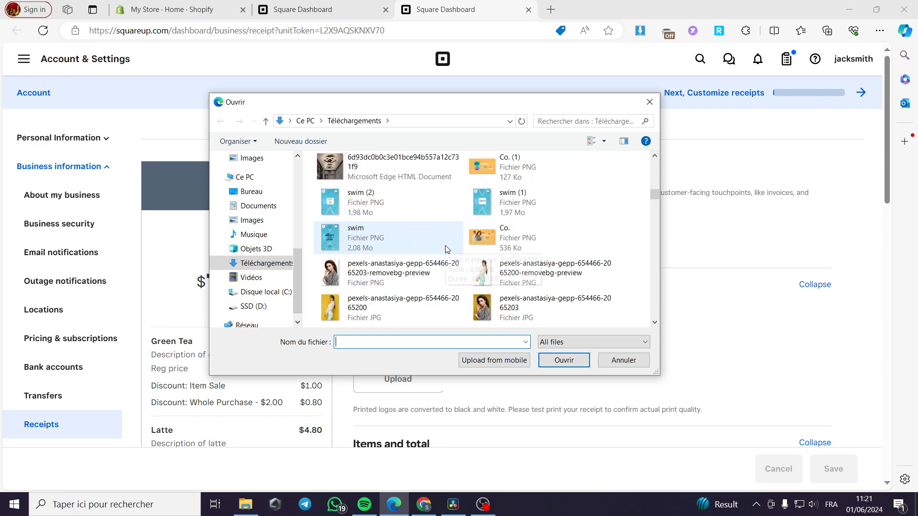
{"action": "scroll", "coordinate": [447, 249], "scroll_direction": "up", "scroll_amount": 5}
{"action": "scroll", "coordinate": [453, 247], "scroll_direction": "down", "scroll_amount": 5}
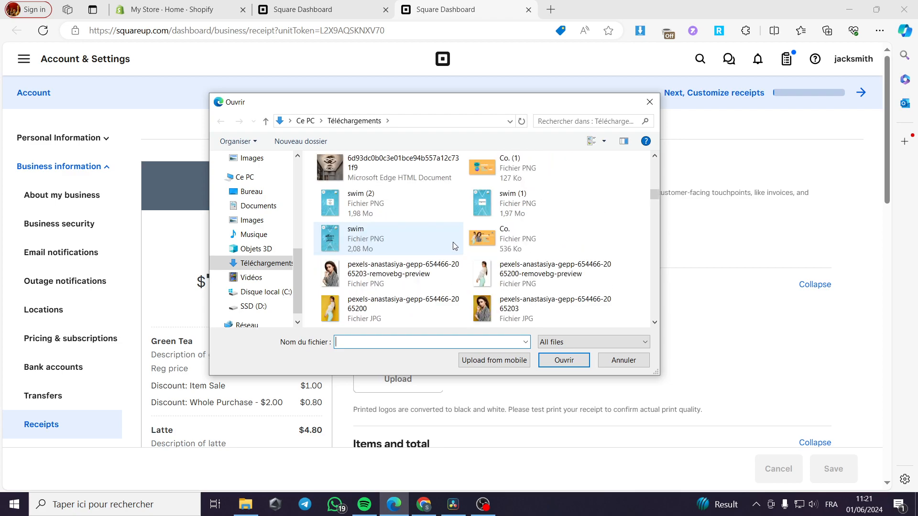
{"action": "scroll", "coordinate": [453, 247], "scroll_direction": "down", "scroll_amount": 10}
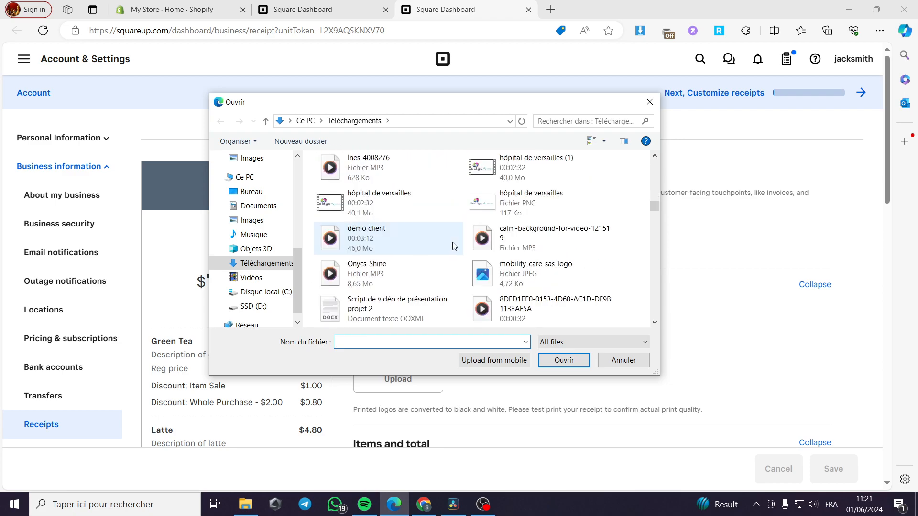
{"action": "scroll", "coordinate": [453, 247], "scroll_direction": "down", "scroll_amount": 10}
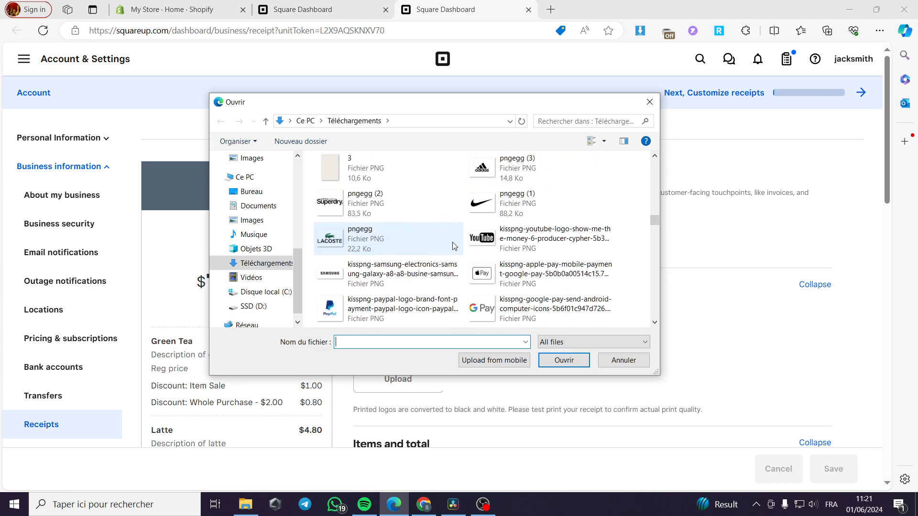
{"action": "double_click", "coordinate": [492, 271]}
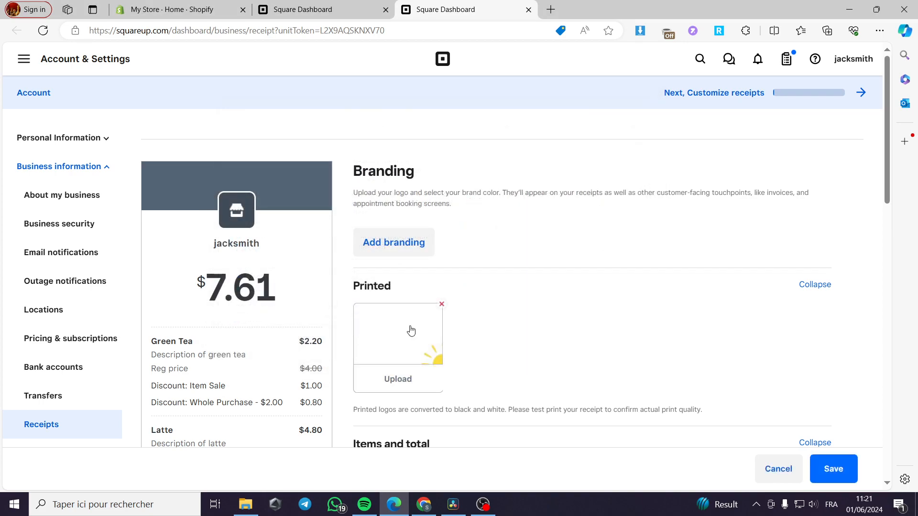
{"action": "scroll", "coordinate": [538, 271], "scroll_direction": "down", "scroll_amount": 1}
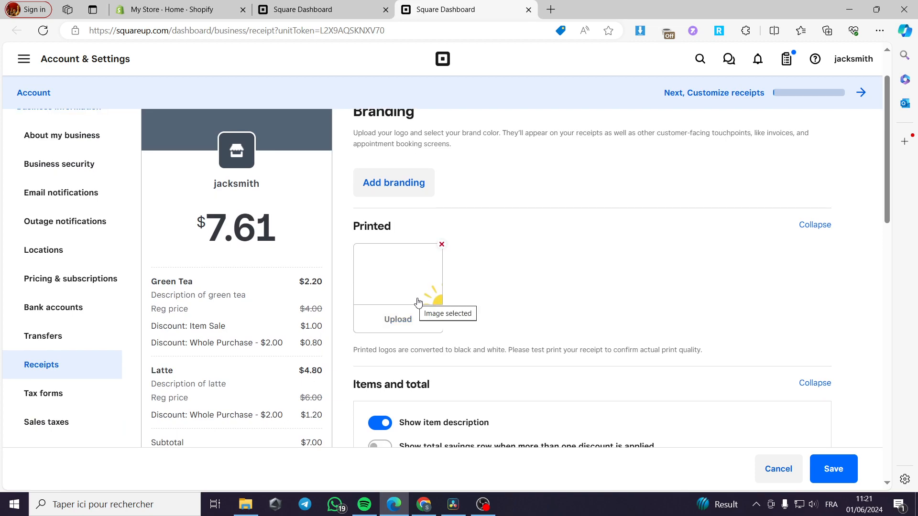
{"action": "scroll", "coordinate": [492, 258], "scroll_direction": "down", "scroll_amount": 1}
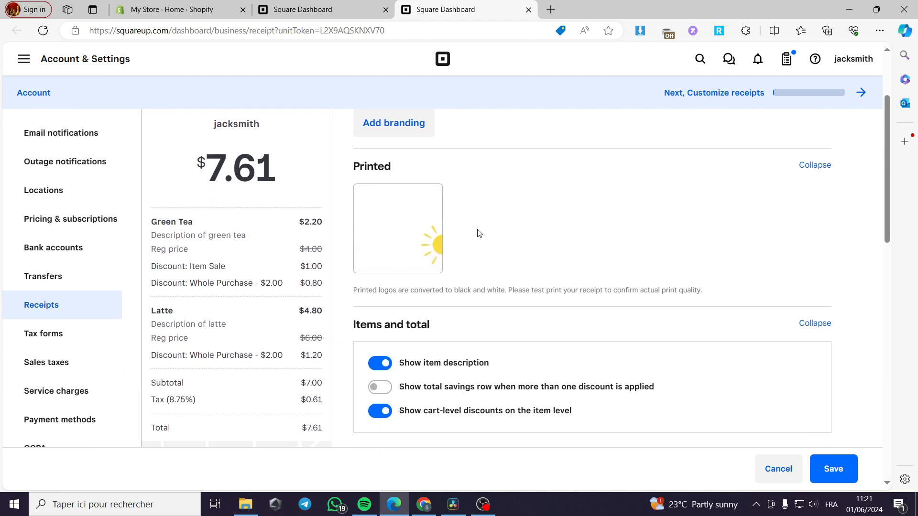
{"action": "scroll", "coordinate": [271, 235], "scroll_direction": "up", "scroll_amount": 2}
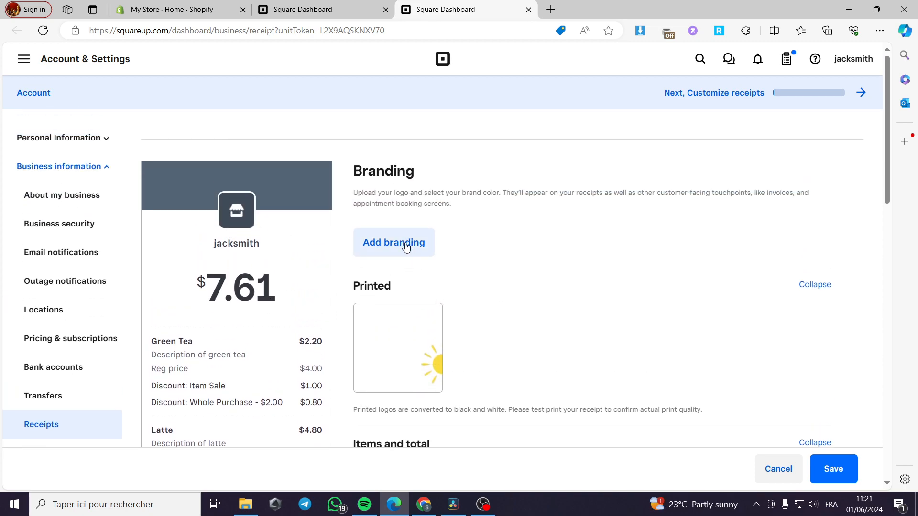
Step: Open Add branding, then back out of the locations step without applying
{"action": "left_click", "coordinate": [405, 242]}
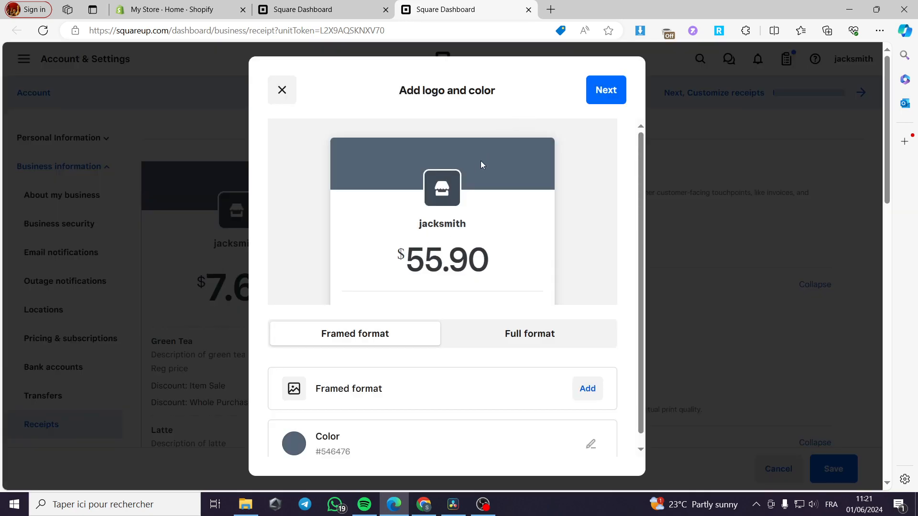
{"action": "scroll", "coordinate": [447, 196], "scroll_direction": "down", "scroll_amount": 1}
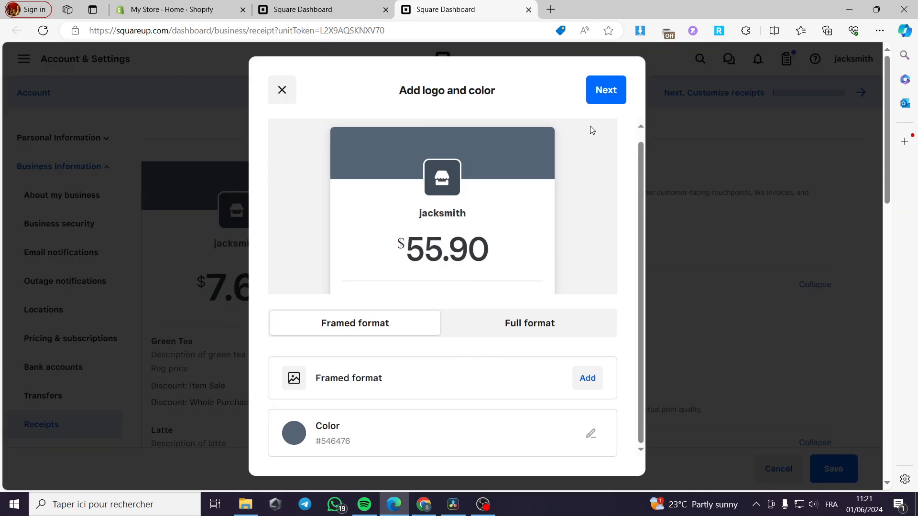
{"action": "left_click", "coordinate": [587, 85]}
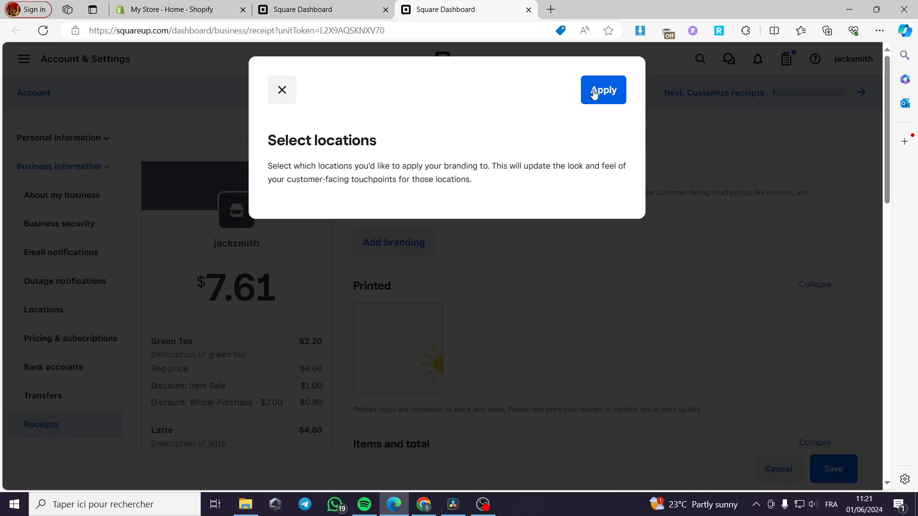
{"action": "left_click", "coordinate": [282, 91]}
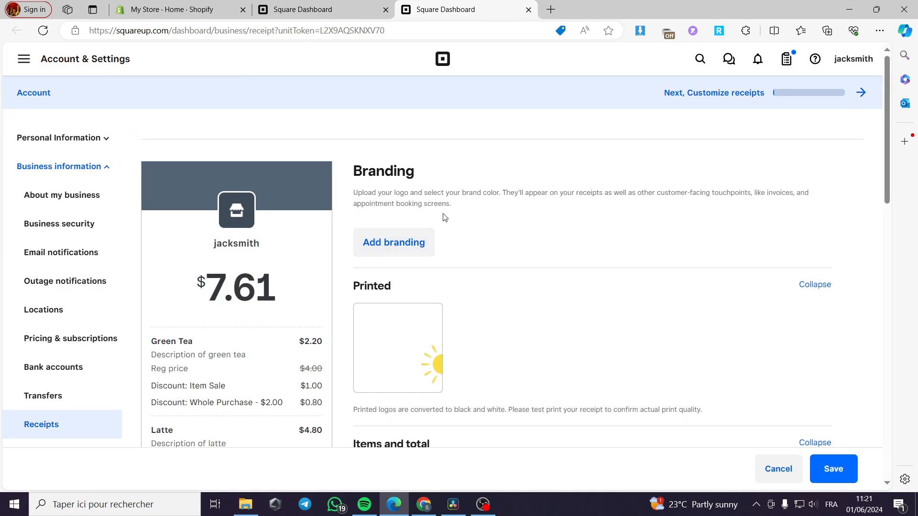
Step: Add Summer_1556x1556.png as the framed-format logo in the branding settings
{"action": "left_click", "coordinate": [394, 243]}
{"action": "scroll", "coordinate": [447, 191], "scroll_direction": "down", "scroll_amount": 1}
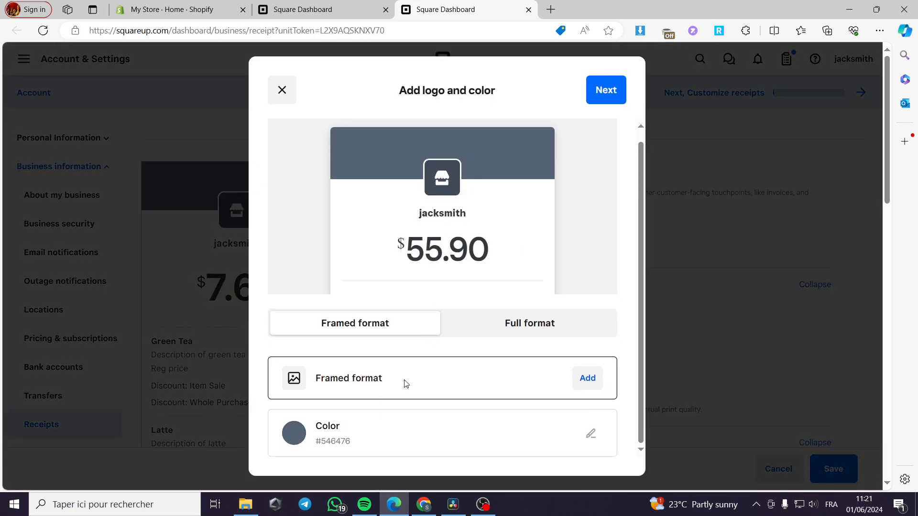
{"action": "left_click", "coordinate": [587, 386]}
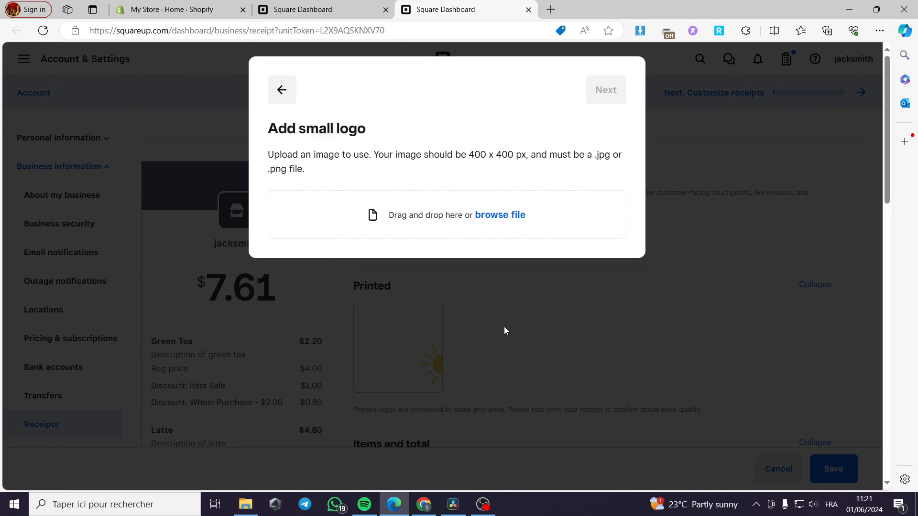
{"action": "left_click", "coordinate": [523, 215]}
{"action": "scroll", "coordinate": [407, 260], "scroll_direction": "down", "scroll_amount": 5}
{"action": "scroll", "coordinate": [406, 259], "scroll_direction": "down", "scroll_amount": 5}
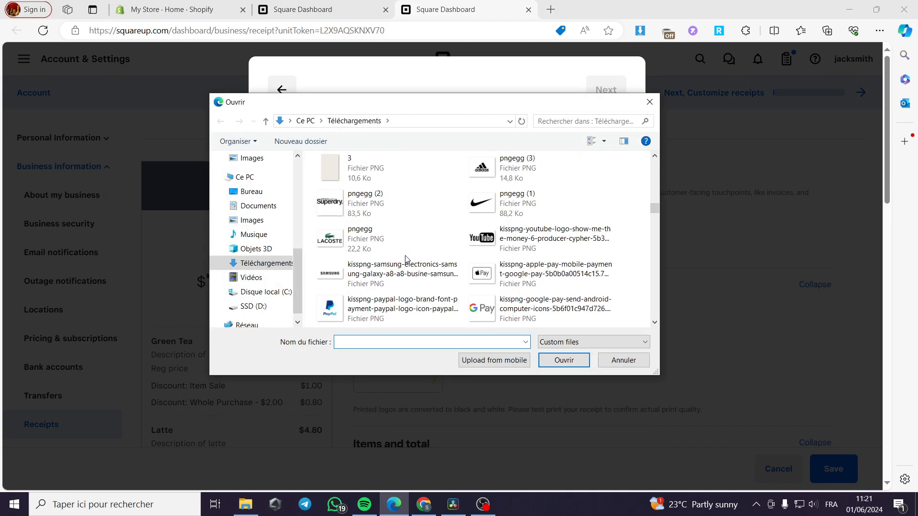
{"action": "scroll", "coordinate": [407, 260], "scroll_direction": "up", "scroll_amount": 2}
{"action": "scroll", "coordinate": [407, 259], "scroll_direction": "down", "scroll_amount": 2}
{"action": "double_click", "coordinate": [520, 156]}
{"action": "left_click", "coordinate": [614, 99]}
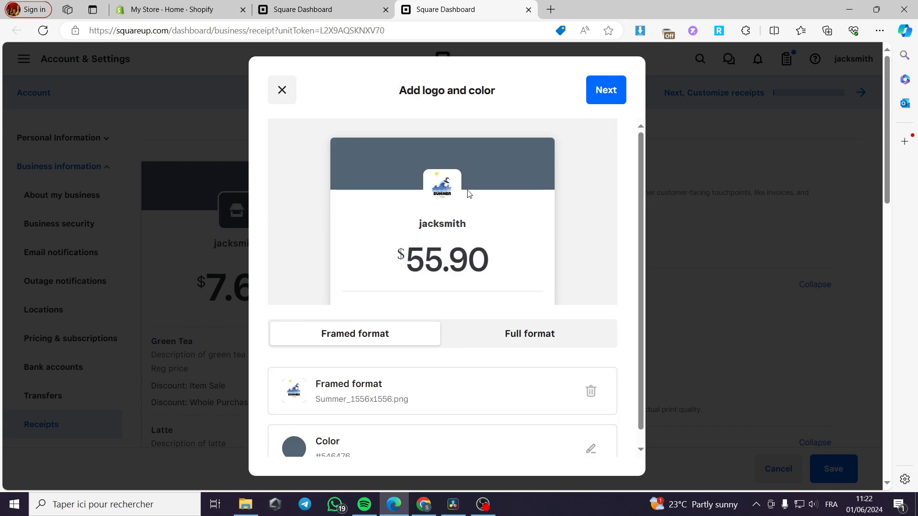
Step: Change the brand colour to light blue #a6c9f1 and continue to apply the branding
{"action": "scroll", "coordinate": [342, 402], "scroll_direction": "down", "scroll_amount": 1}
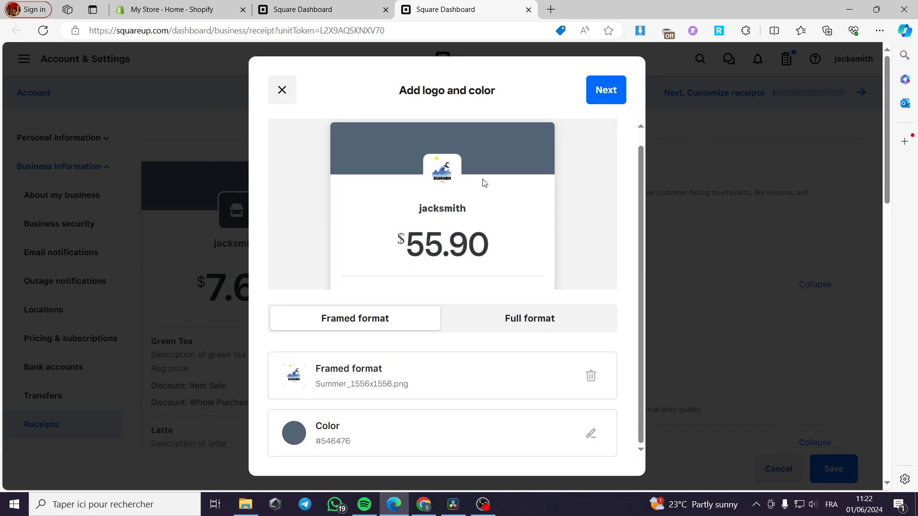
{"action": "left_click", "coordinate": [591, 433]}
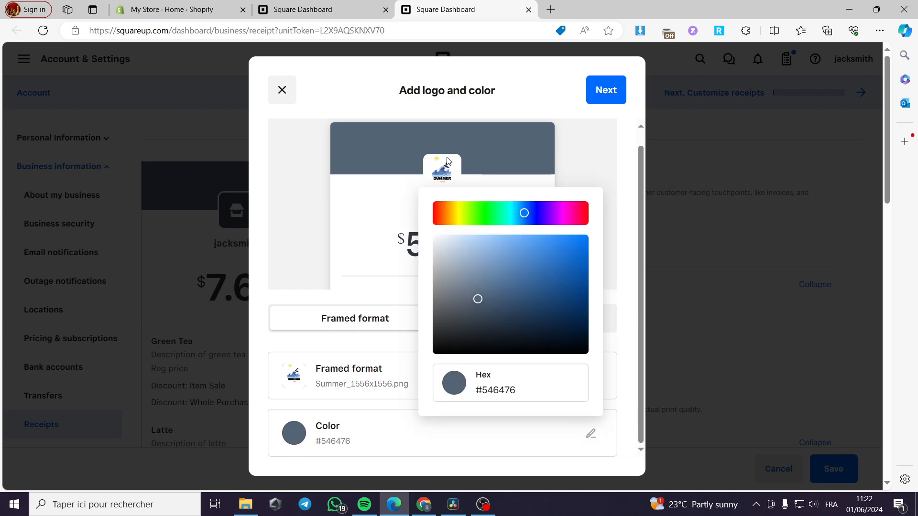
{"action": "left_click_drag", "start_coordinate": [485, 250], "coordinate": [482, 241]}
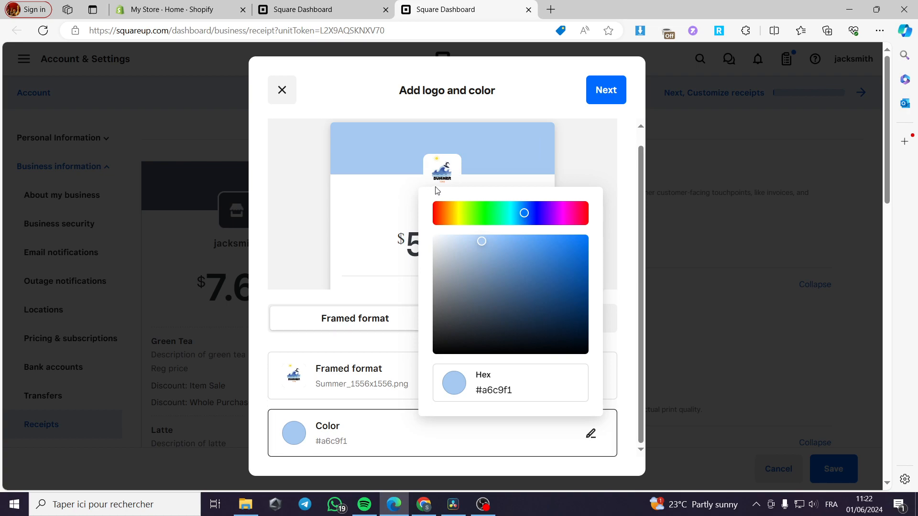
{"action": "left_click", "coordinate": [606, 101]}
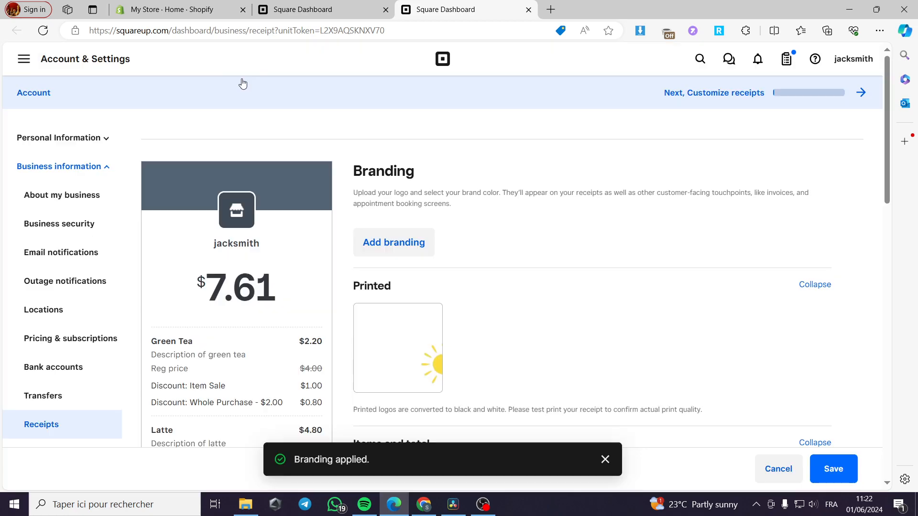
Step: Preview the invoice as a PDF showing the Summer logo and light-blue bar, then close it
{"action": "left_click", "coordinate": [316, 12]}
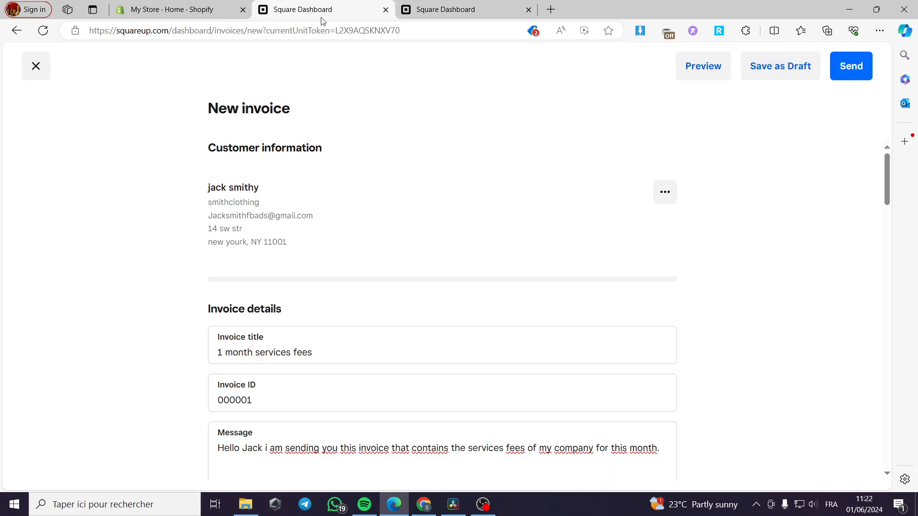
{"action": "left_click", "coordinate": [706, 77]}
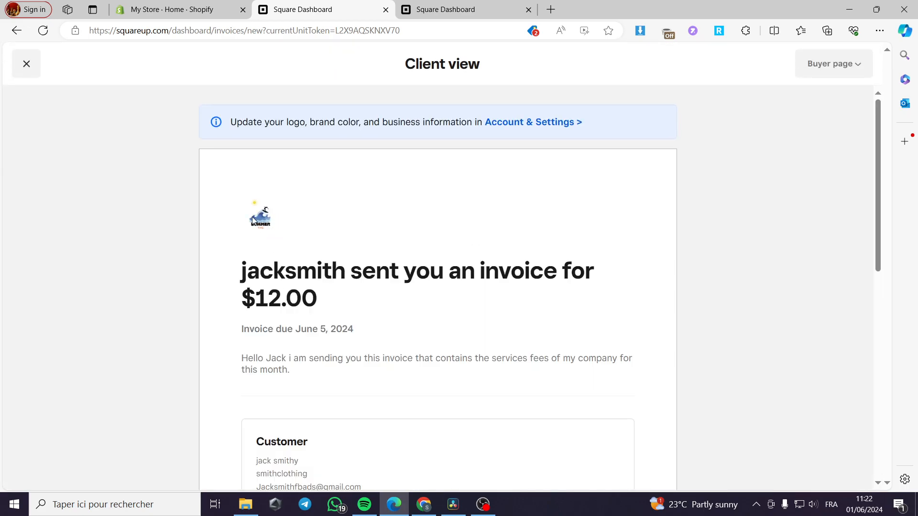
{"action": "left_click", "coordinate": [855, 54]}
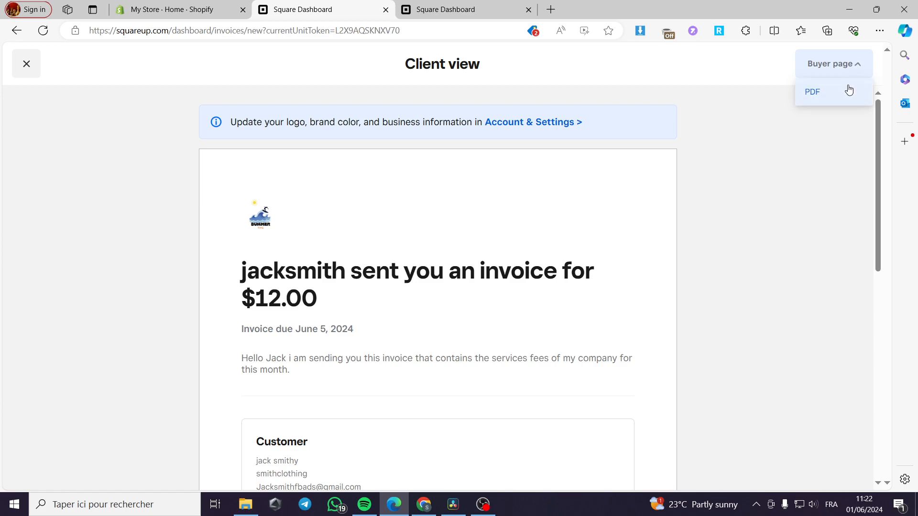
{"action": "left_click", "coordinate": [847, 91]}
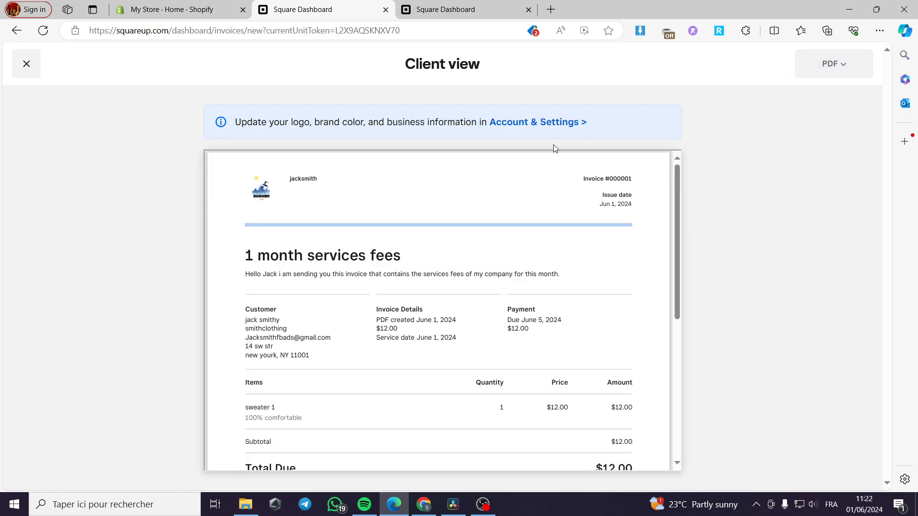
{"action": "left_click", "coordinate": [443, 7]}
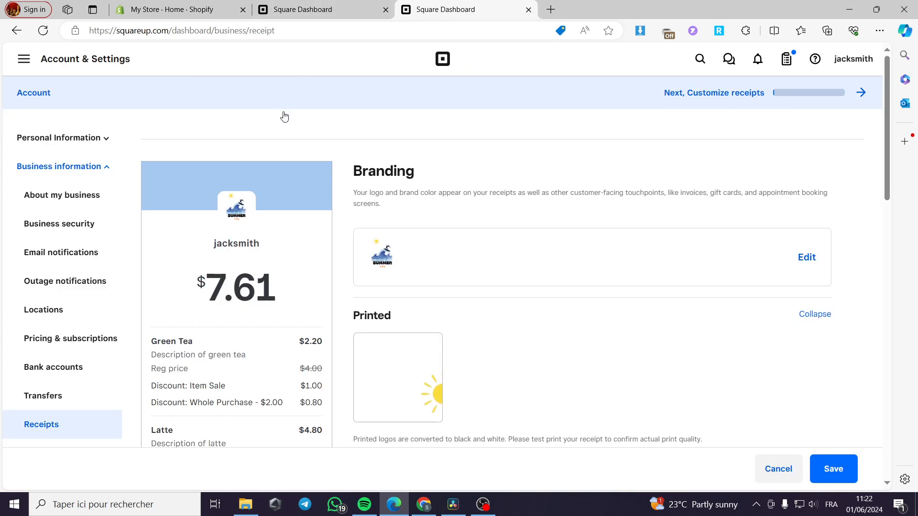
{"action": "left_click", "coordinate": [330, 5]}
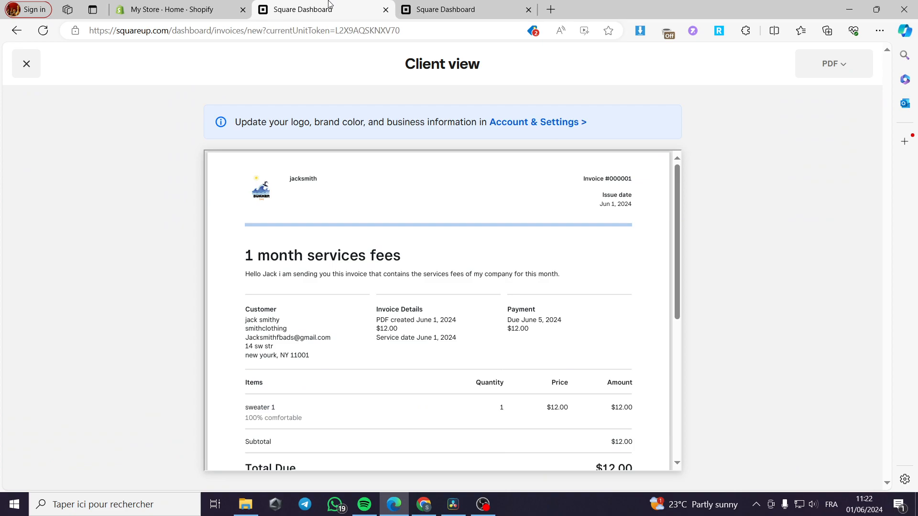
{"action": "left_click", "coordinate": [38, 63]}
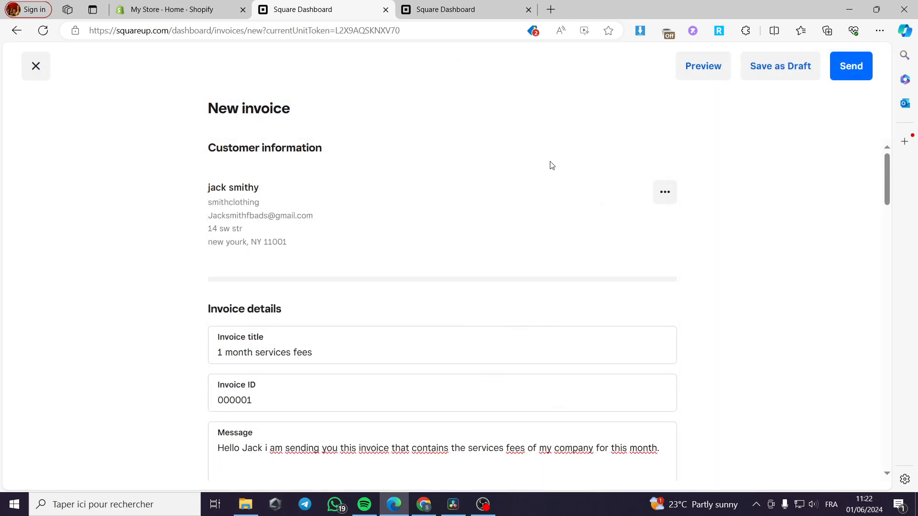
{"action": "left_click", "coordinate": [860, 67]}
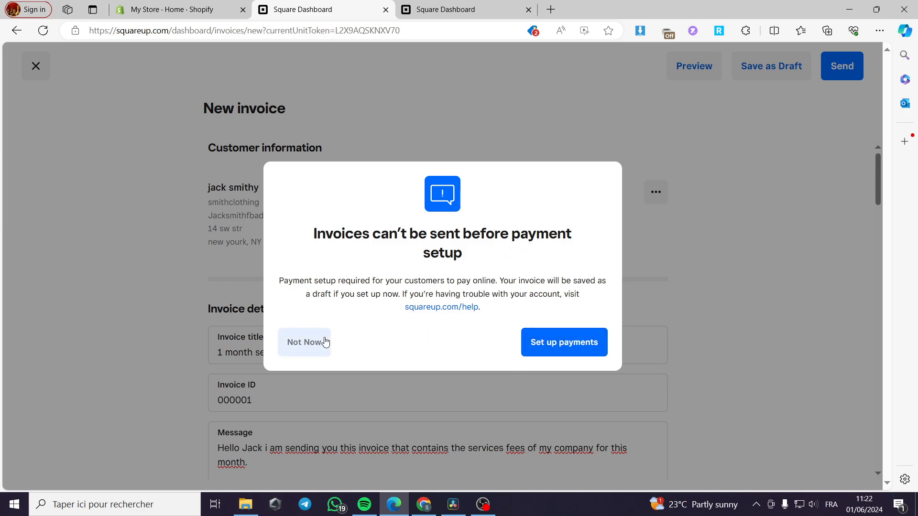
{"action": "left_click", "coordinate": [311, 343]}
{"action": "scroll", "coordinate": [504, 299], "scroll_direction": "down", "scroll_amount": 10}
{"action": "scroll", "coordinate": [502, 298], "scroll_direction": "up", "scroll_amount": 10}
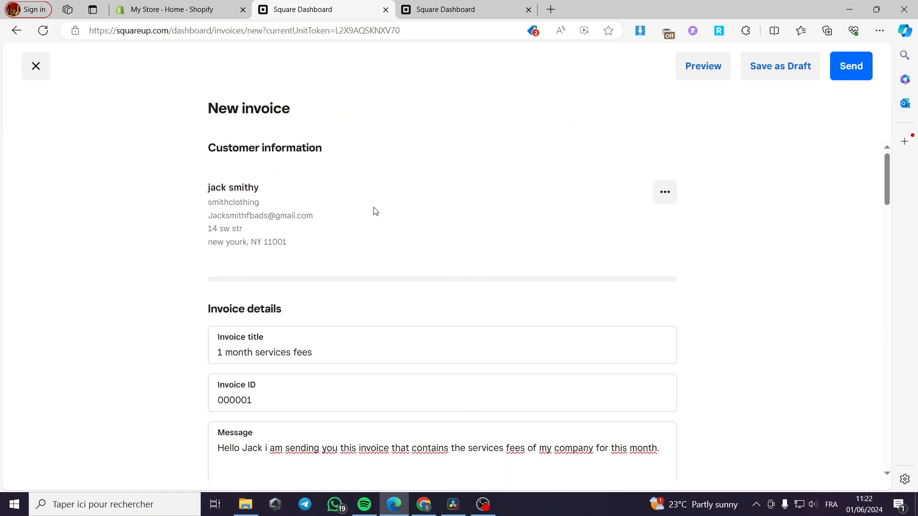